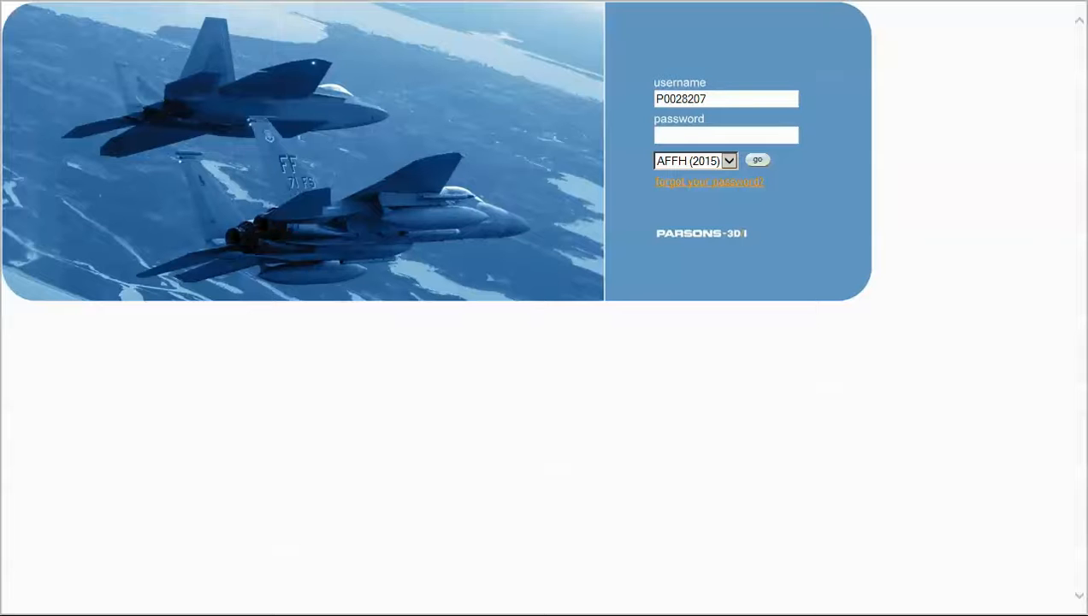
Choose the FHMP WebPortal as the portal for signing in to the Air Force Housing Web Portal
{"action": "left_click", "coordinate": [729, 161]}
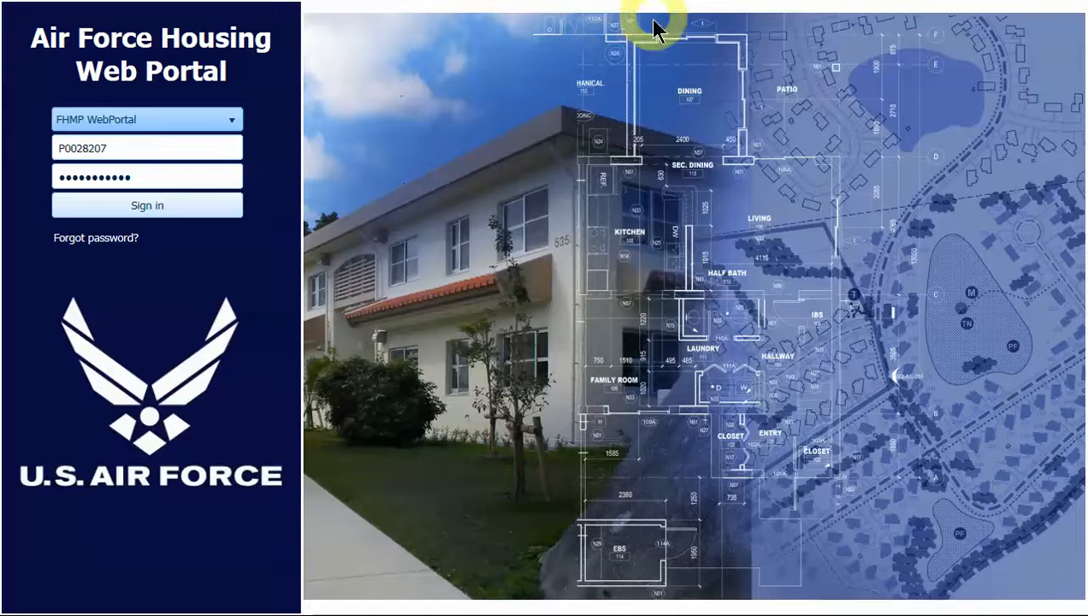
{"action": "left_click", "coordinate": [219, 129]}
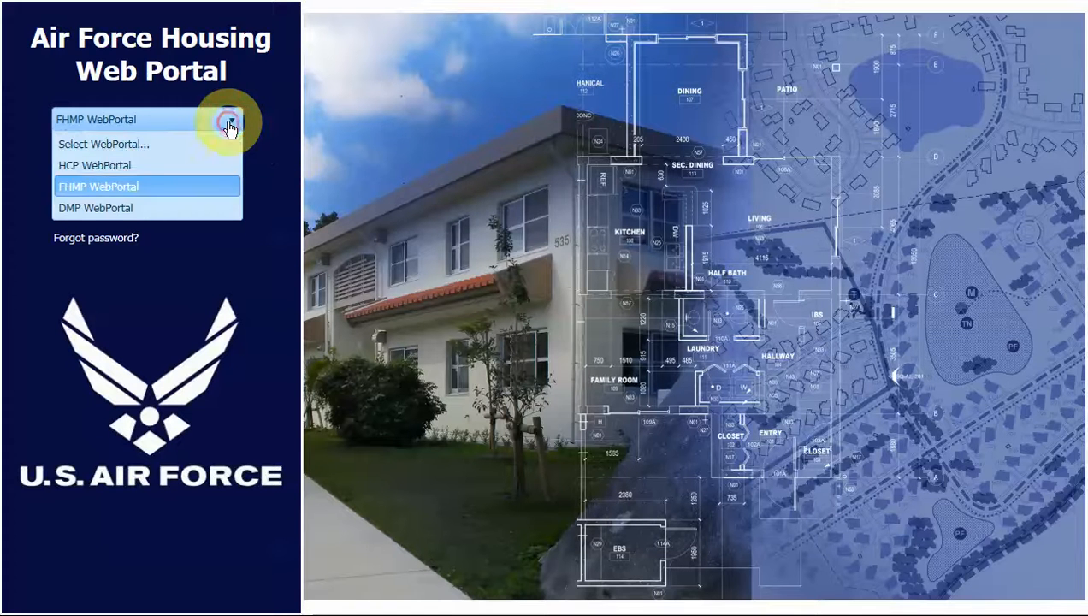
{"action": "left_click", "coordinate": [83, 188]}
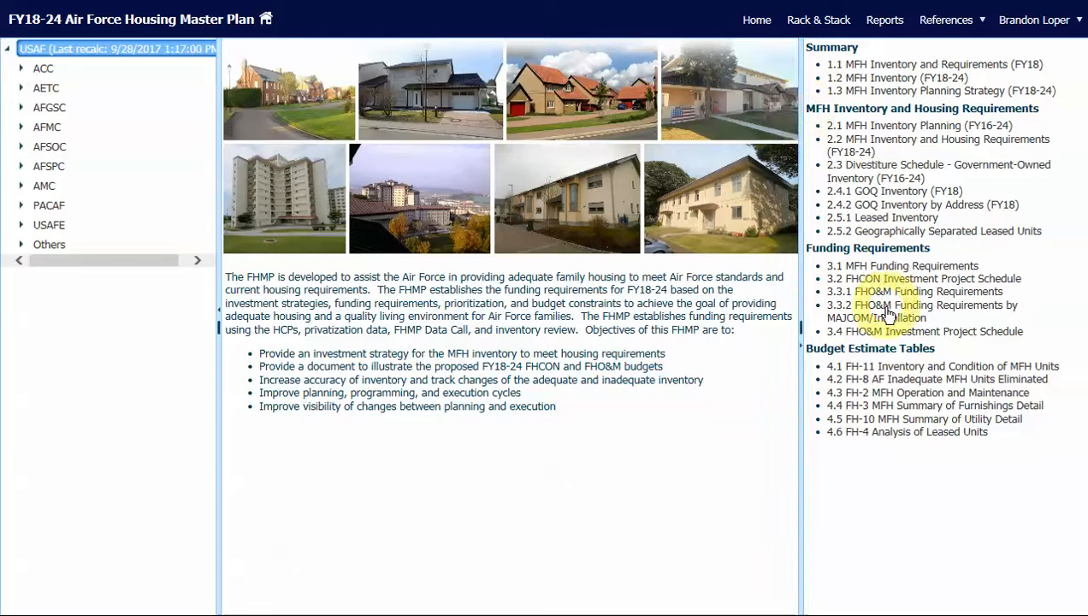
Expand the ACC command to view its installations and collapse it again
{"action": "left_click", "coordinate": [21, 69]}
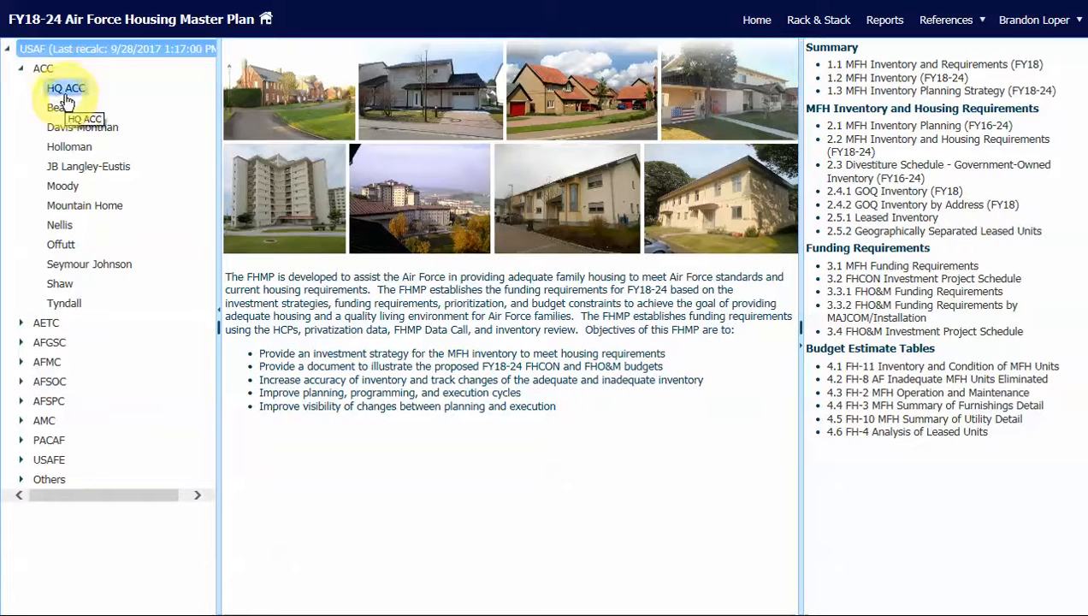
{"action": "left_click", "coordinate": [22, 70]}
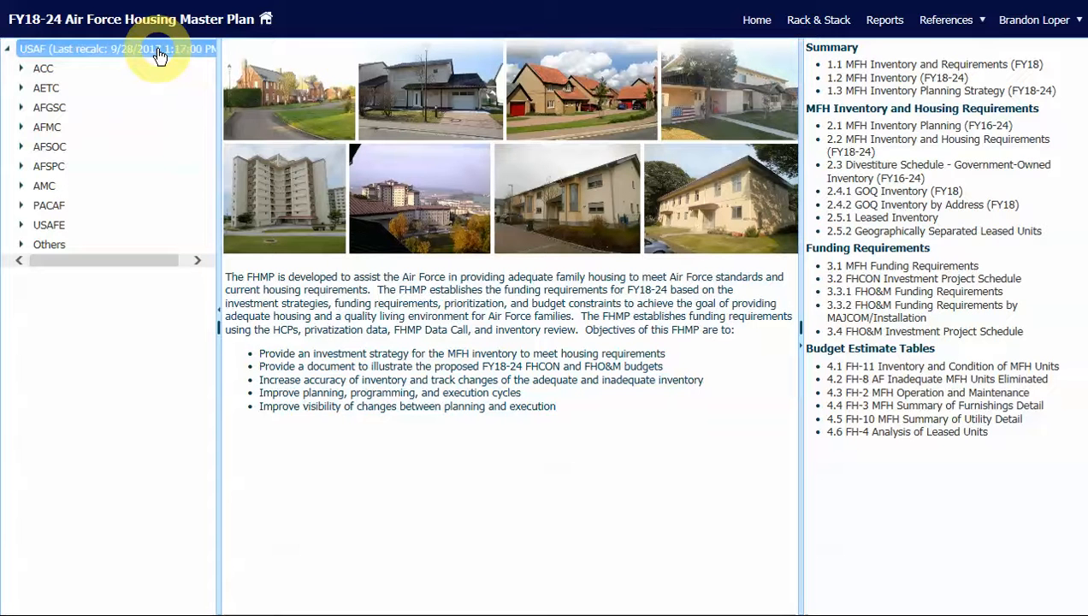
Open the Rack & Stack and go through its FHO&M - SIP and FHO&M - Divestiture project lists
{"action": "left_click", "coordinate": [824, 26]}
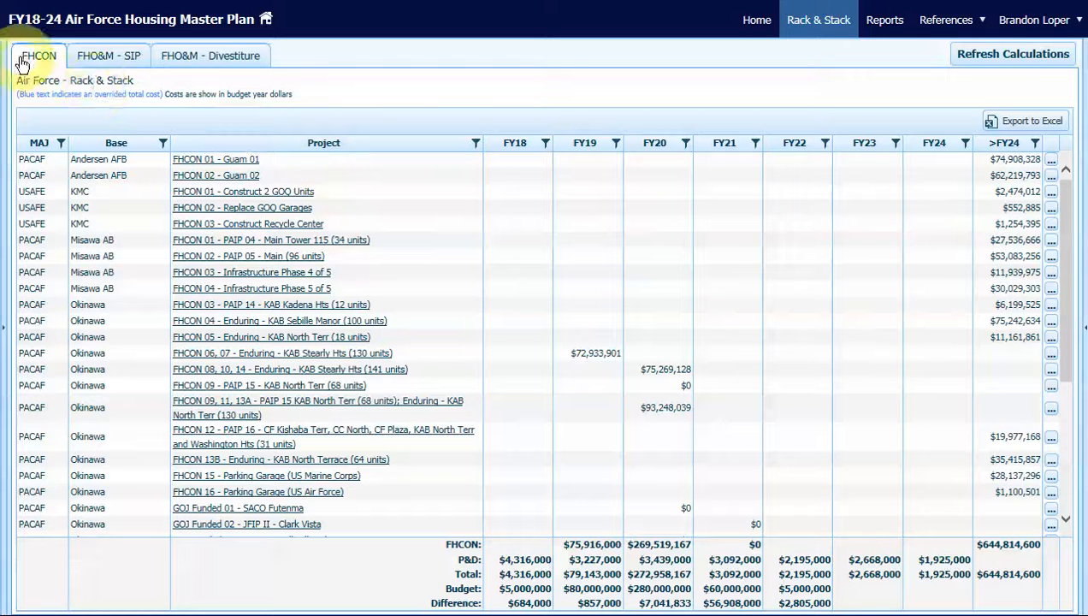
{"action": "left_click", "coordinate": [107, 59]}
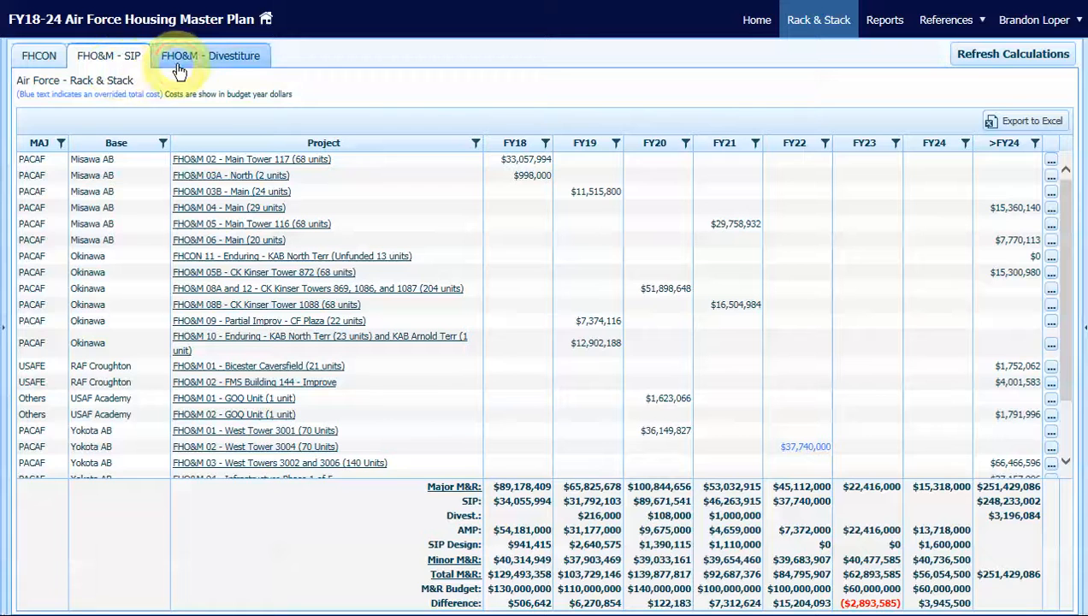
{"action": "left_click", "coordinate": [178, 68]}
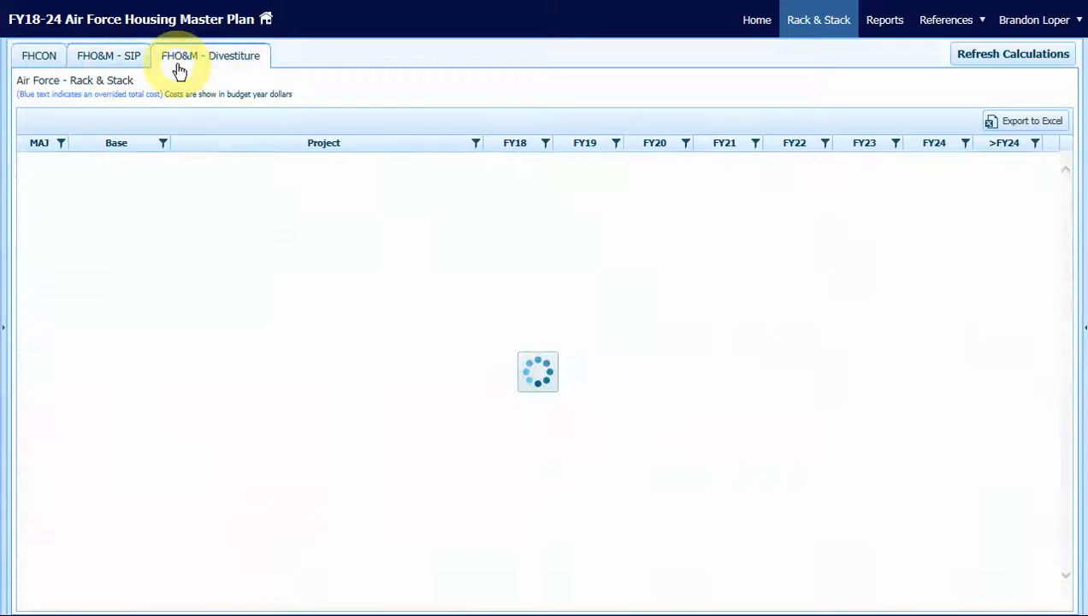
Filter the divestiture projects to the KMC base and highlight the FY19 total
{"action": "left_click", "coordinate": [163, 145]}
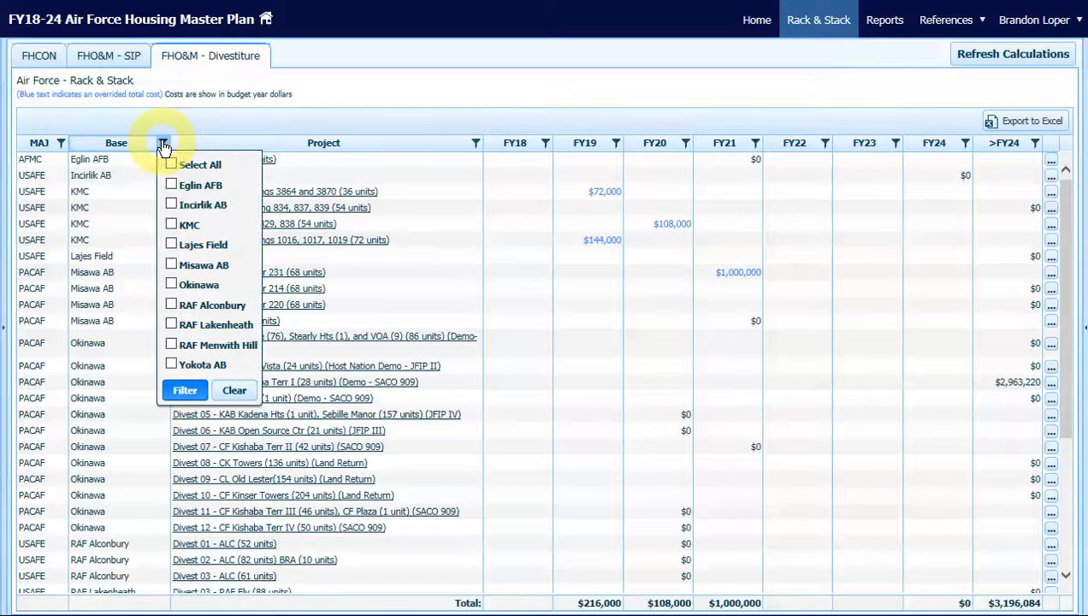
{"action": "left_click", "coordinate": [171, 224]}
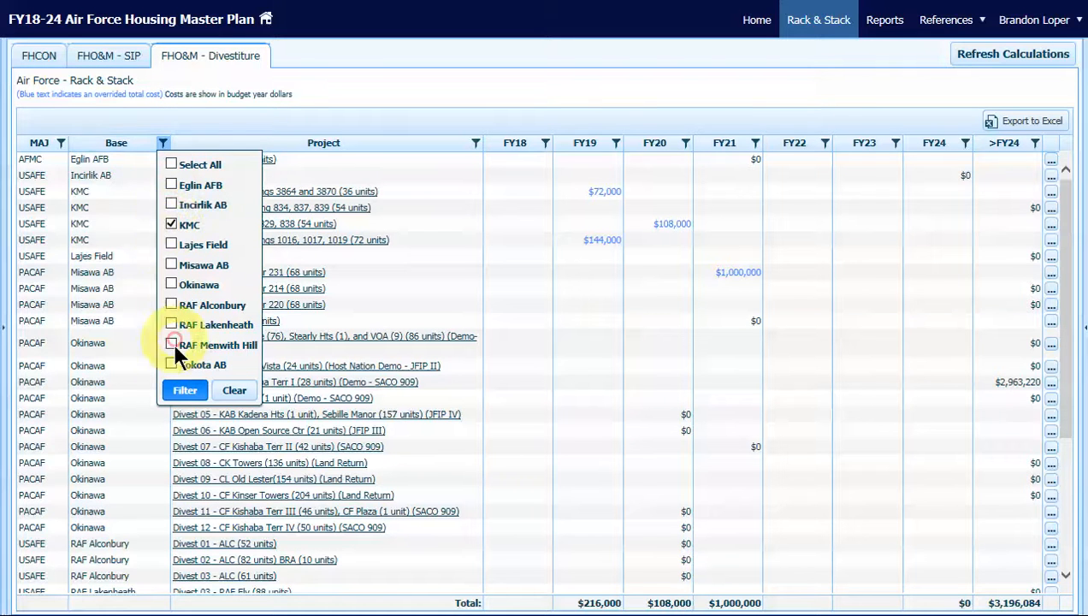
{"action": "left_click", "coordinate": [184, 391]}
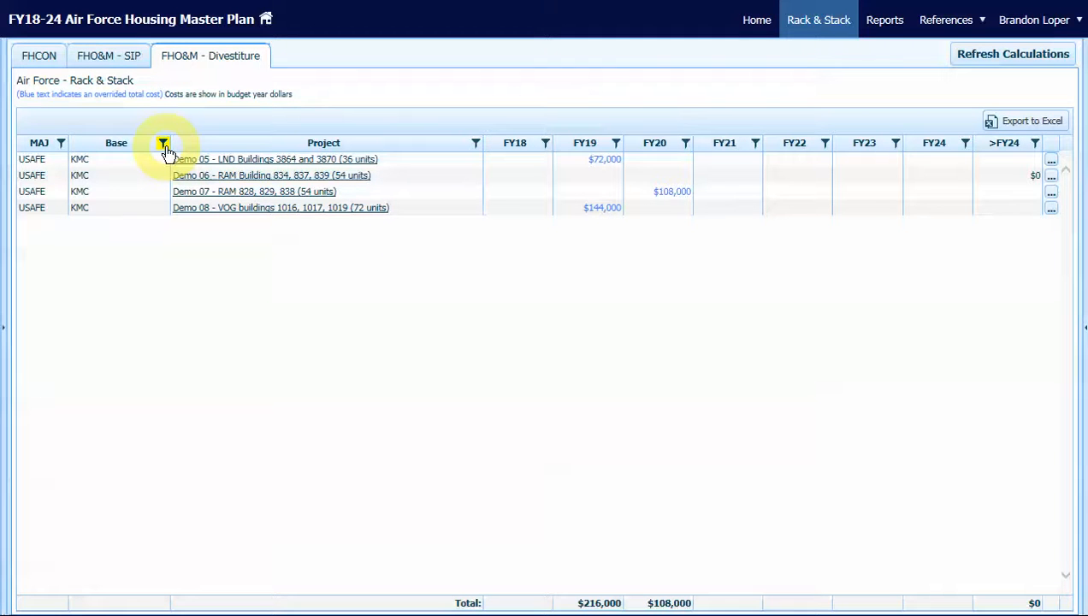
{"action": "left_click_drag", "start_coordinate": [590, 603], "coordinate": [605, 603]}
{"action": "double_click", "coordinate": [604, 603]}
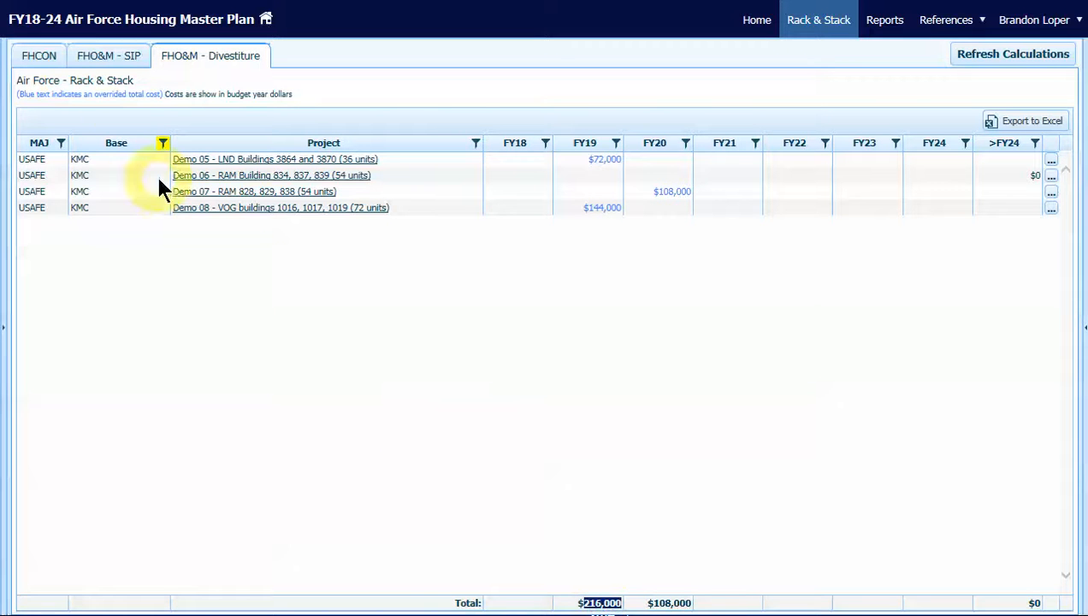
Show the FHO&M - SIP projects and highlight the FY19 divestiture amount in the summary rows
{"action": "left_click", "coordinate": [109, 58]}
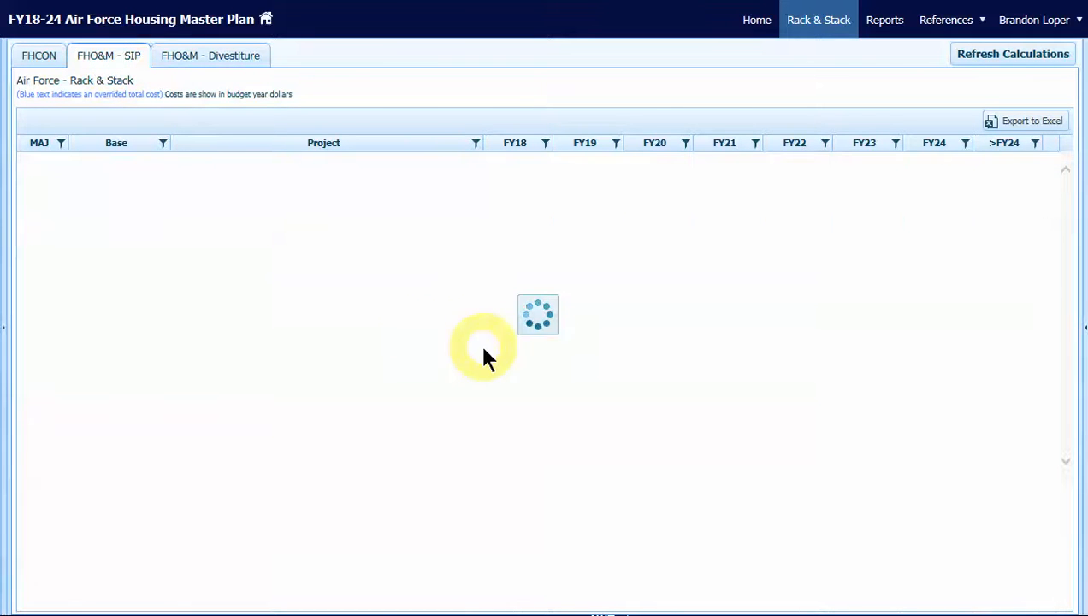
{"action": "scroll", "coordinate": [510, 354], "scroll_direction": "down", "scroll_amount": 2}
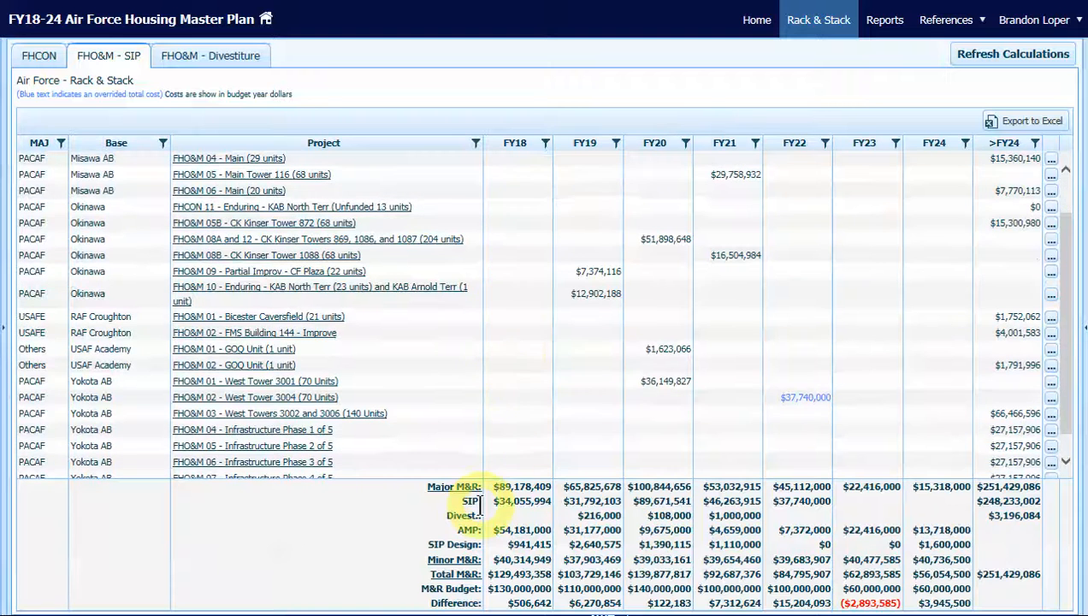
{"action": "double_click", "coordinate": [598, 516]}
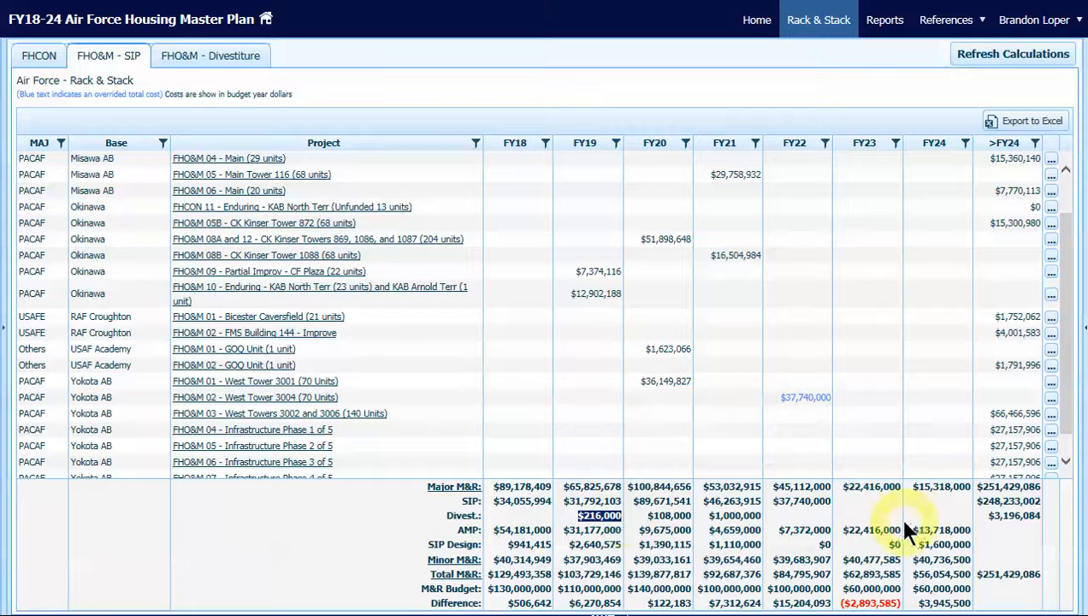
Open the FY19, FY20 and FY21 M&R Budget amounts in turn to check that they are editable
{"action": "double_click", "coordinate": [588, 588]}
{"action": "double_click", "coordinate": [656, 588]}
{"action": "double_click", "coordinate": [729, 589]}
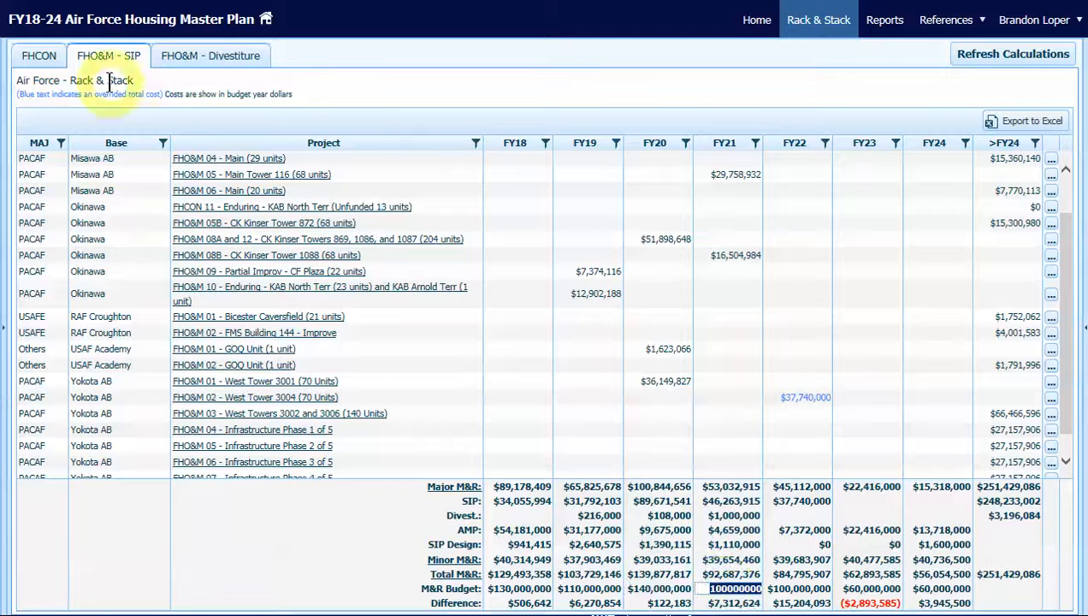
Set the FY23 budget of the FHCON projects to 5000000
{"action": "left_click", "coordinate": [38, 56]}
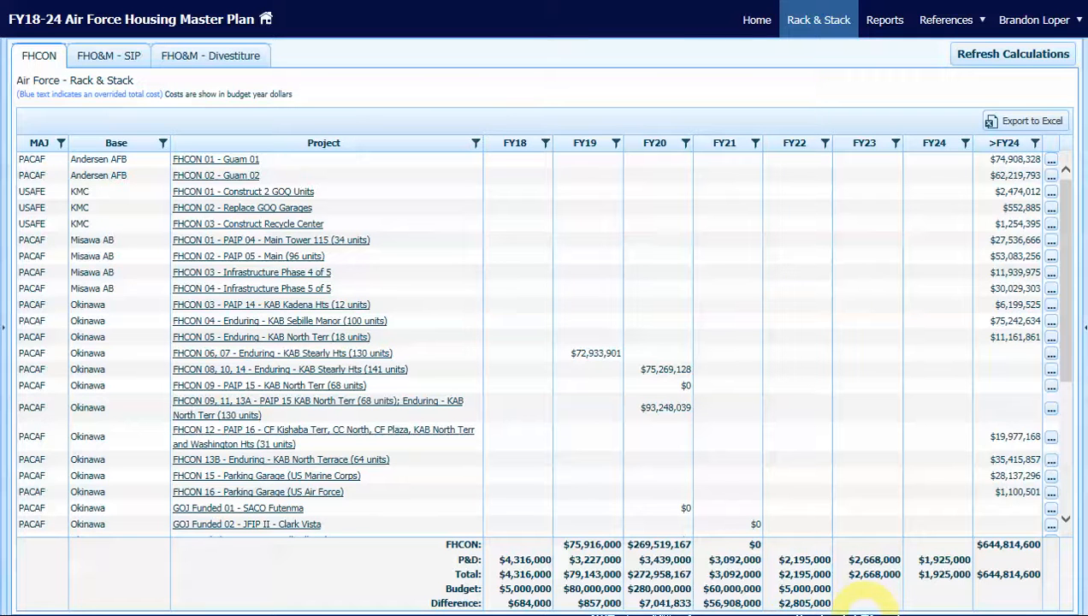
{"action": "type", "text": "5000000"}
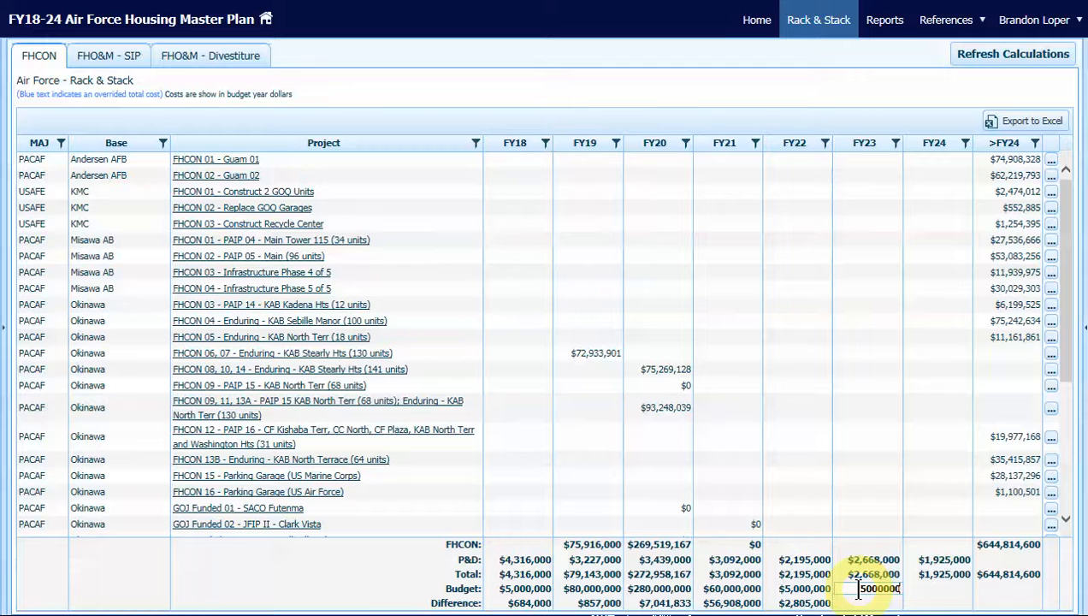
{"action": "key", "text": "Return"}
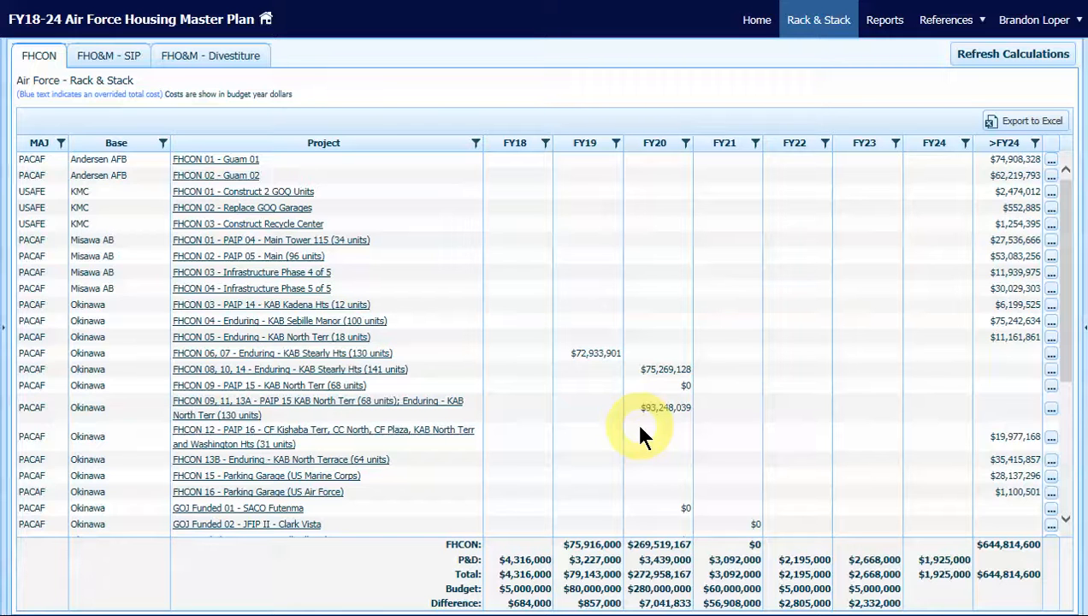
Set the FY20 budget of the FHCON projects to 200000000
{"action": "left_click", "coordinate": [664, 588]}
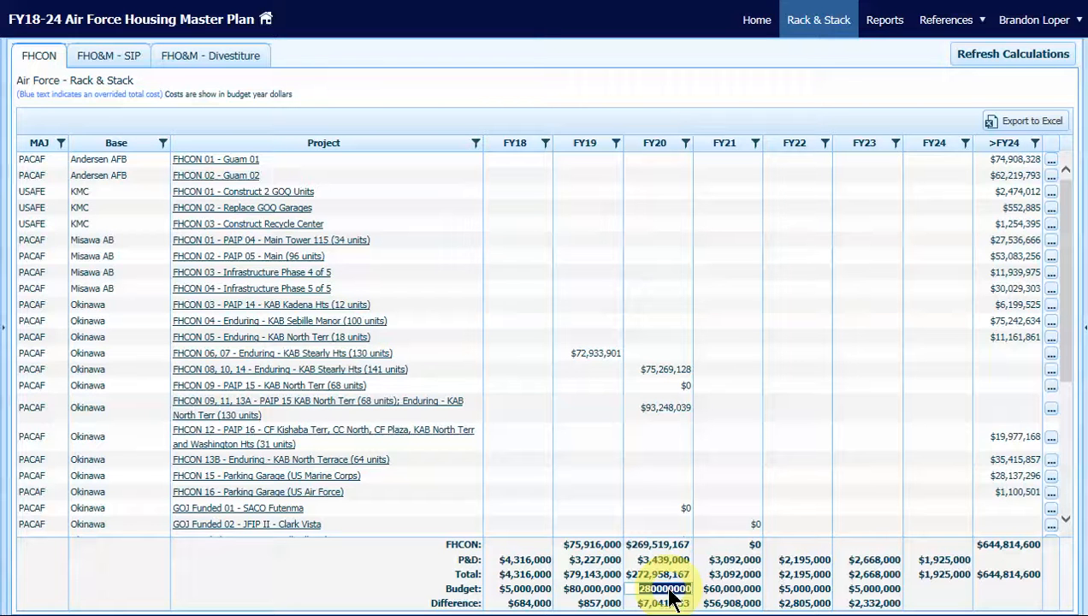
{"action": "type", "text": "2"}
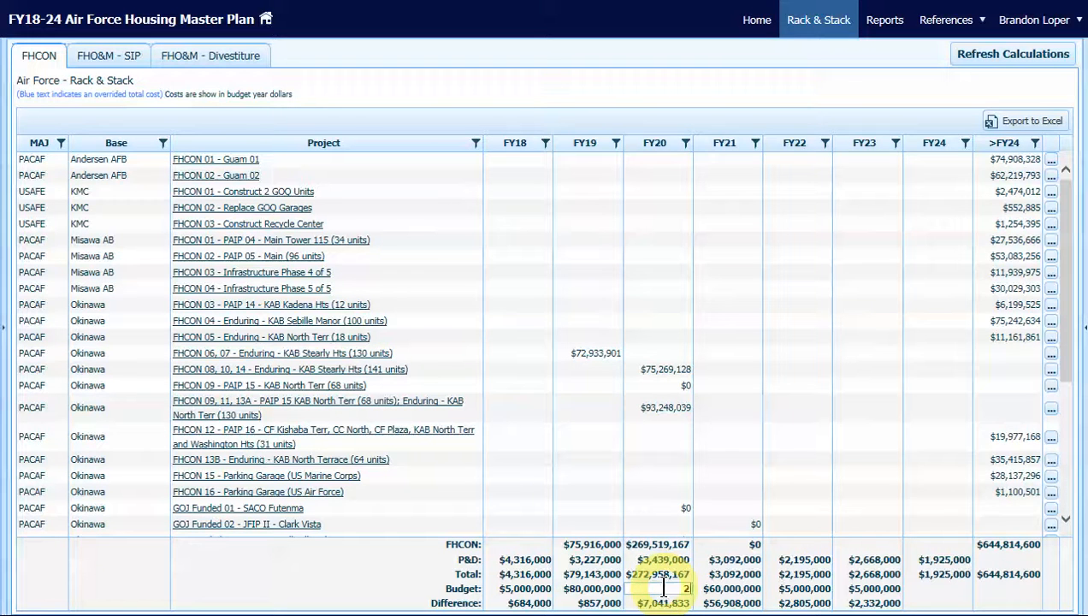
{"action": "type", "text": "00000000"}
{"action": "key", "text": "Return"}
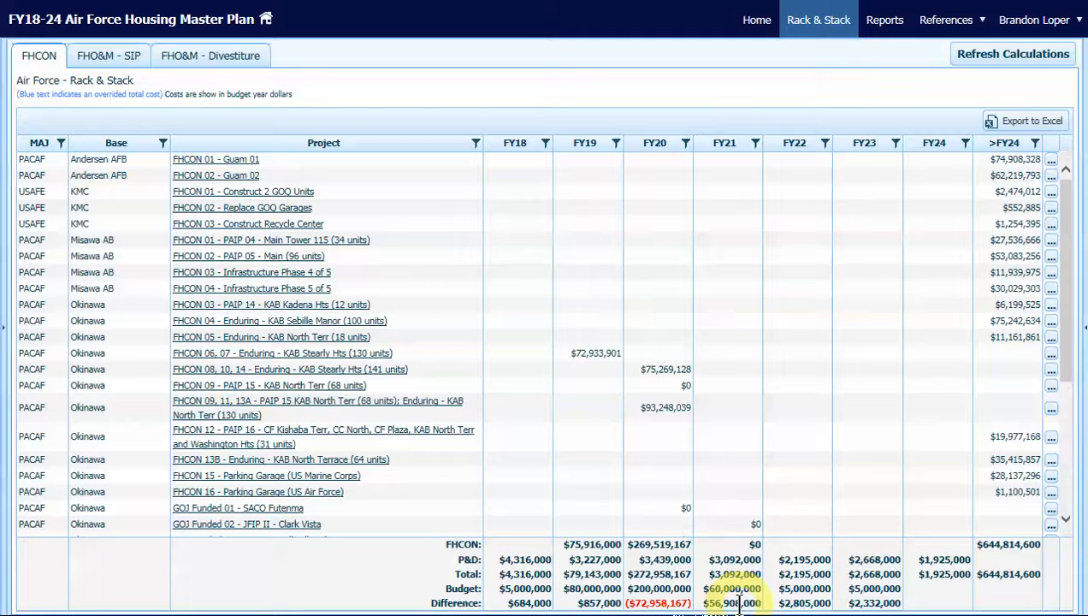
Change the fiscal year of Spangdahlem AB's FHCON 01, 02, and 03 - Deficit Construction (99 units) project to 2021
{"action": "left_click", "coordinate": [652, 407]}
{"action": "scroll", "coordinate": [650, 411], "scroll_direction": "down", "scroll_amount": 5}
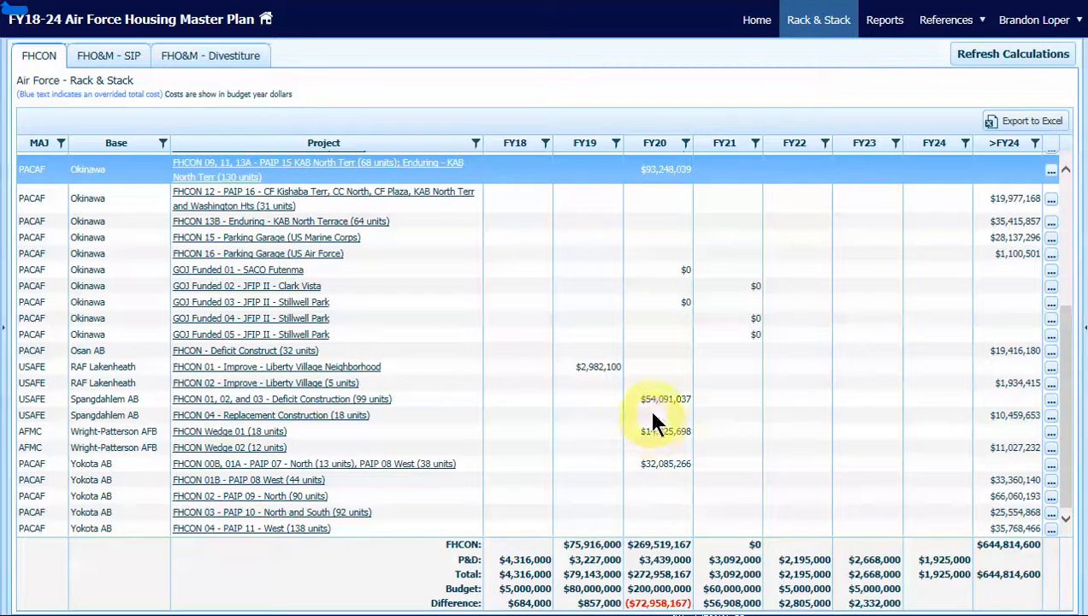
{"action": "left_click", "coordinate": [652, 399]}
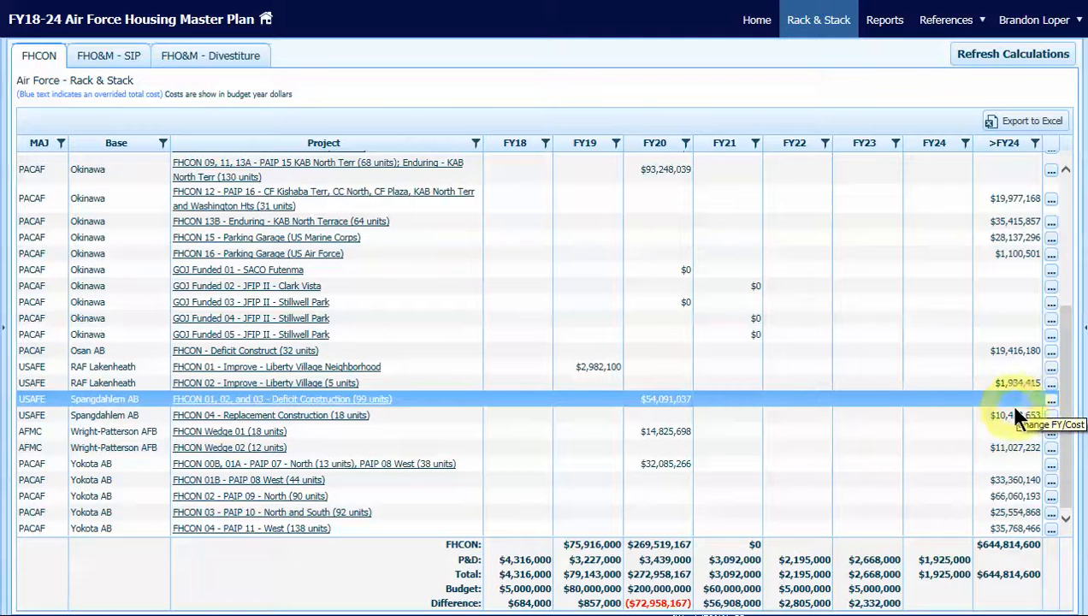
{"action": "left_click", "coordinate": [941, 416]}
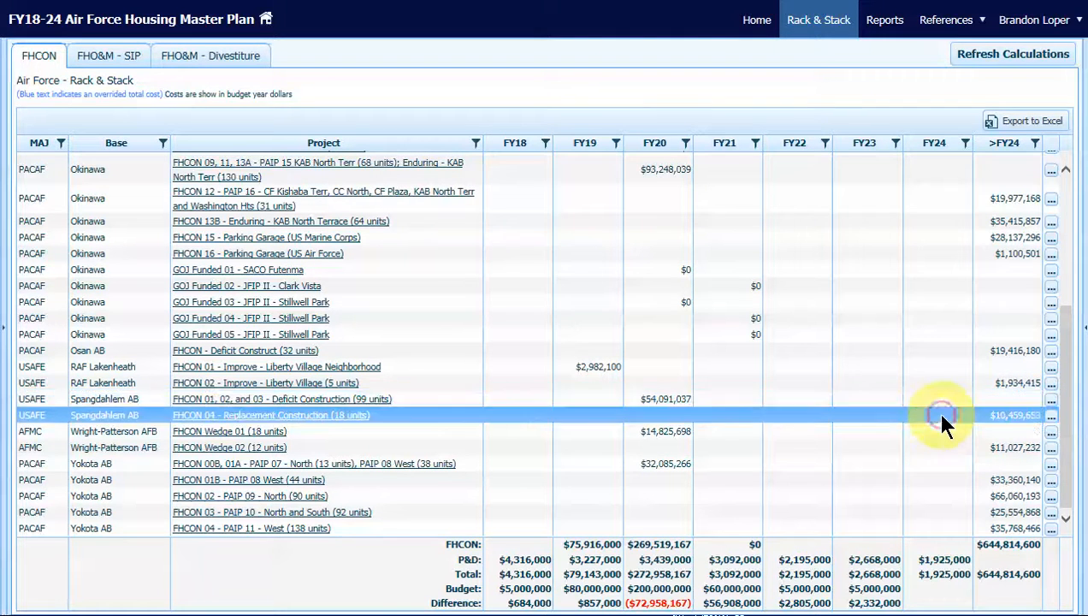
{"action": "left_click", "coordinate": [938, 399]}
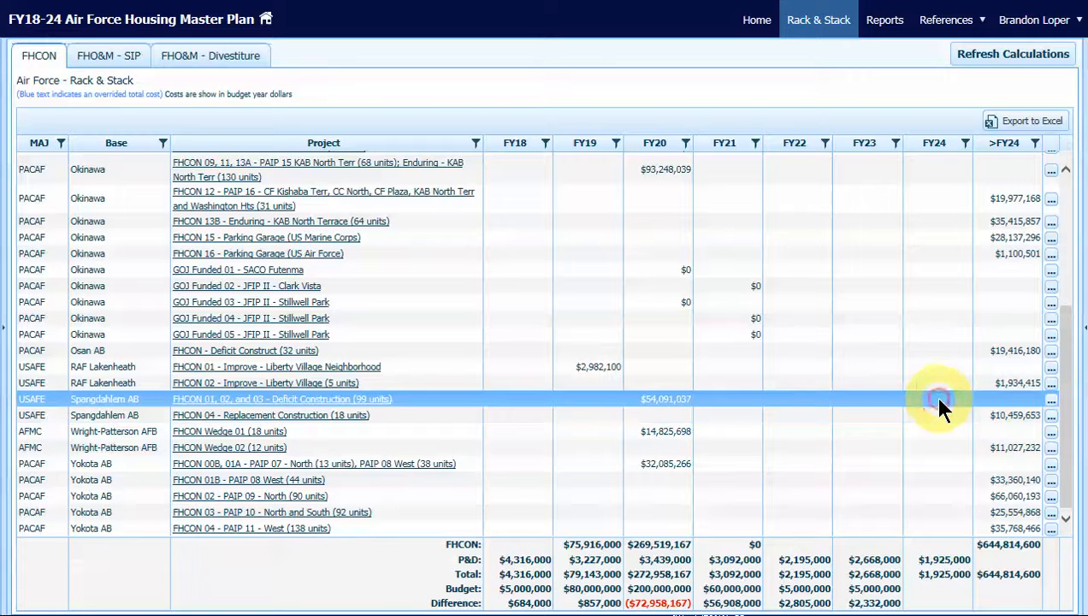
{"action": "left_click", "coordinate": [1051, 399]}
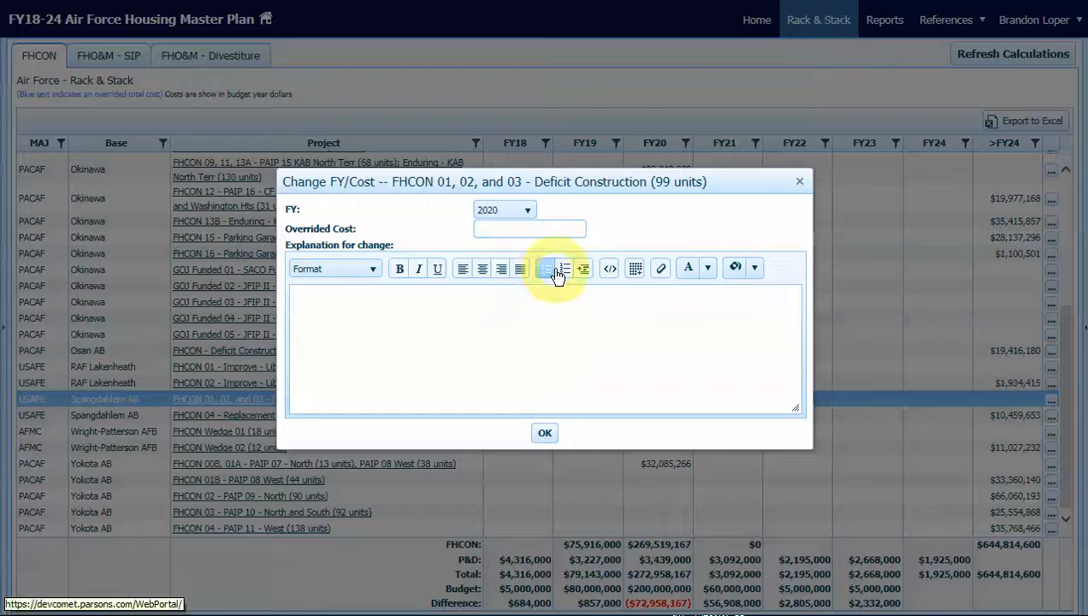
{"action": "left_click", "coordinate": [530, 214]}
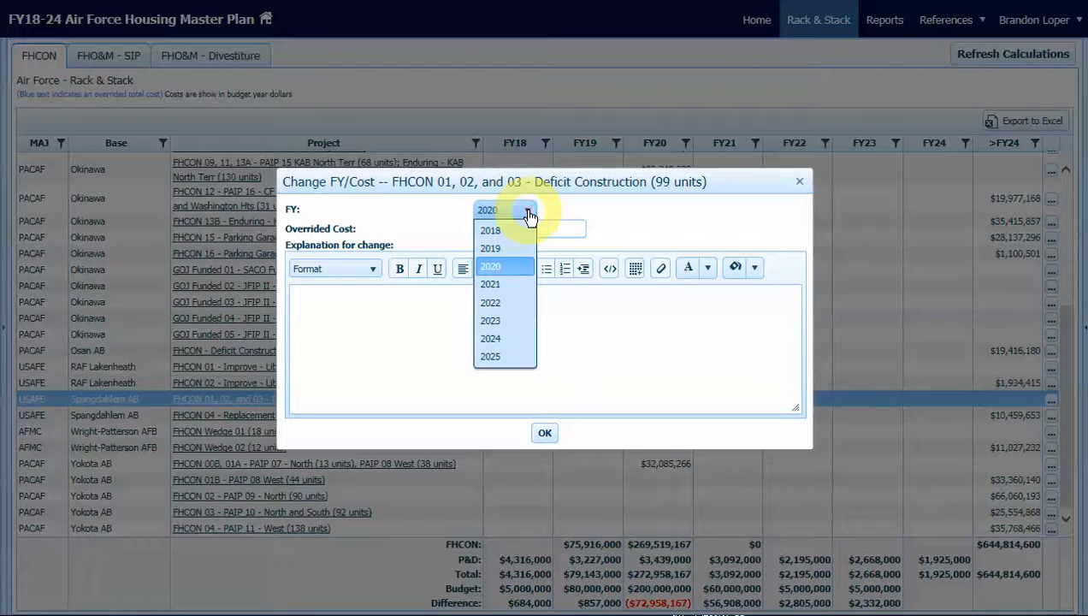
{"action": "left_click", "coordinate": [487, 278]}
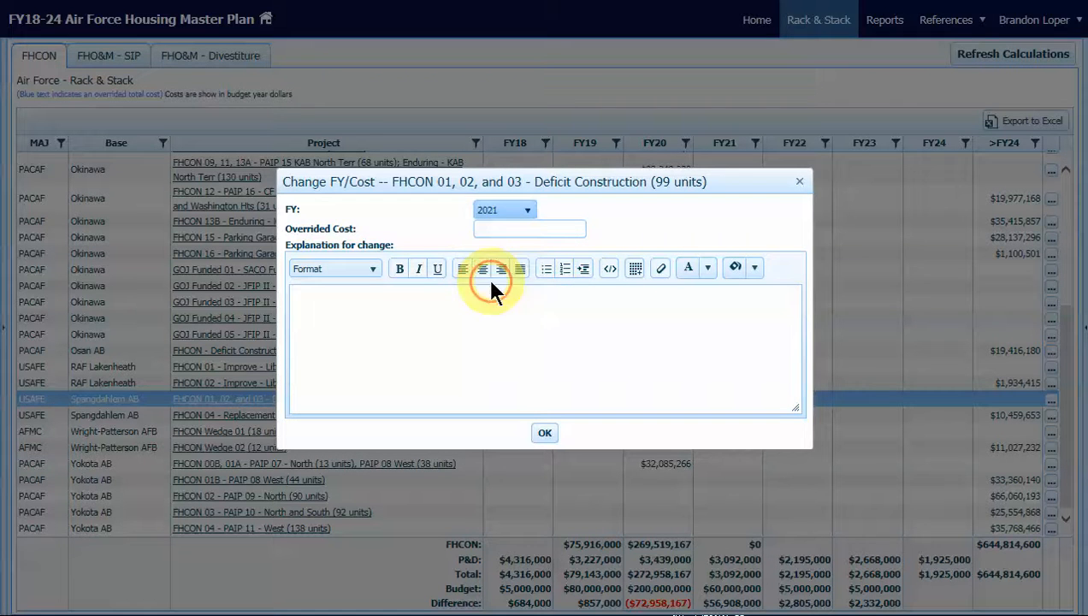
Add the explanation "99 Deficit construction unit moved to FY21, based on FY20 budget reduction to $200M" and save the project change
{"action": "left_click", "coordinate": [437, 309]}
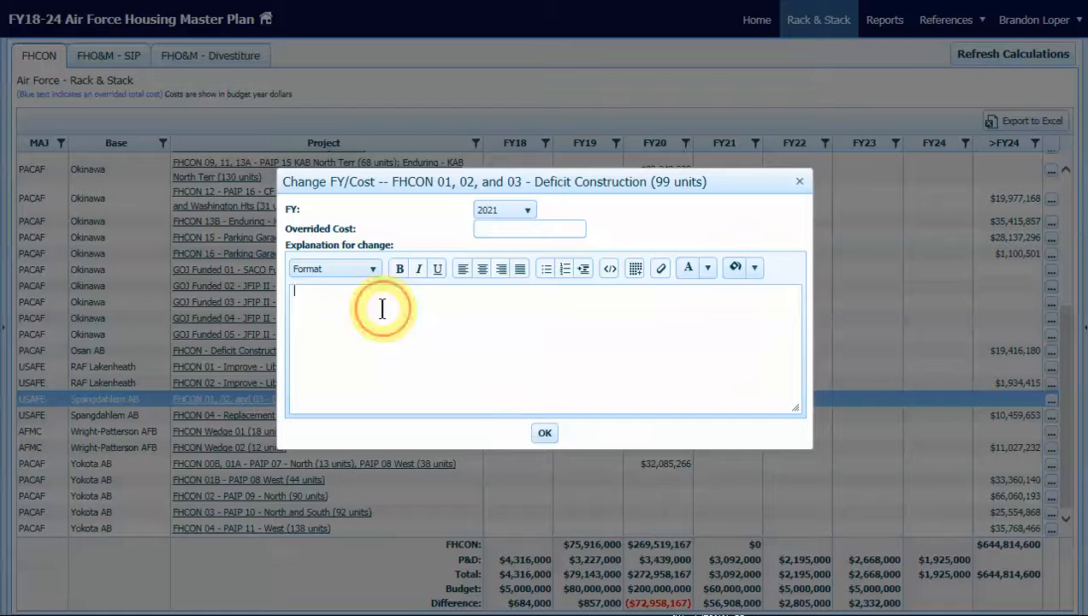
{"action": "type", "text": "99 Deficit construction unit moved to FY21, based on FY20 budget reduction to $200M"}
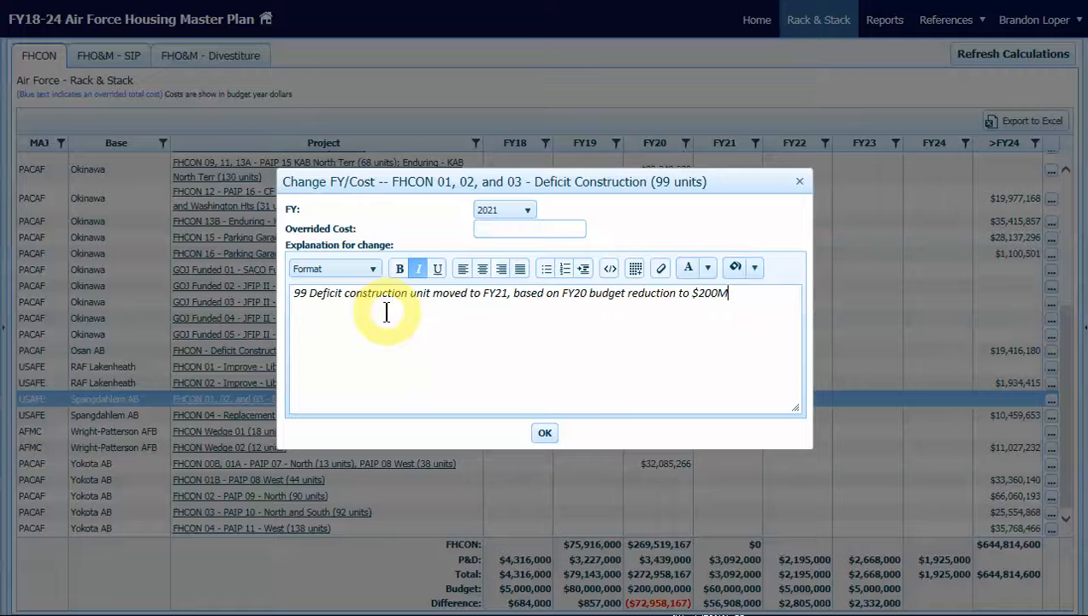
{"action": "left_click", "coordinate": [548, 434]}
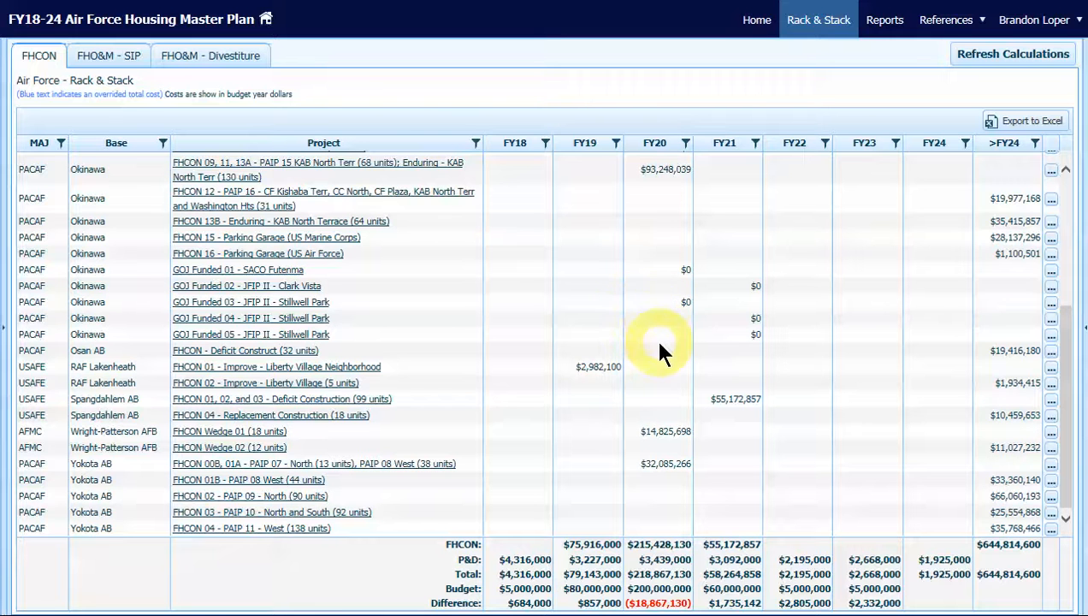
Override the cost of Okinawa's FY20 project FHCON 09, 11, 13A - PAIP 15 KAB North Terr with 62000000
{"action": "scroll", "coordinate": [660, 350], "scroll_direction": "up", "scroll_amount": 3}
{"action": "scroll", "coordinate": [660, 350], "scroll_direction": "up", "scroll_amount": 3}
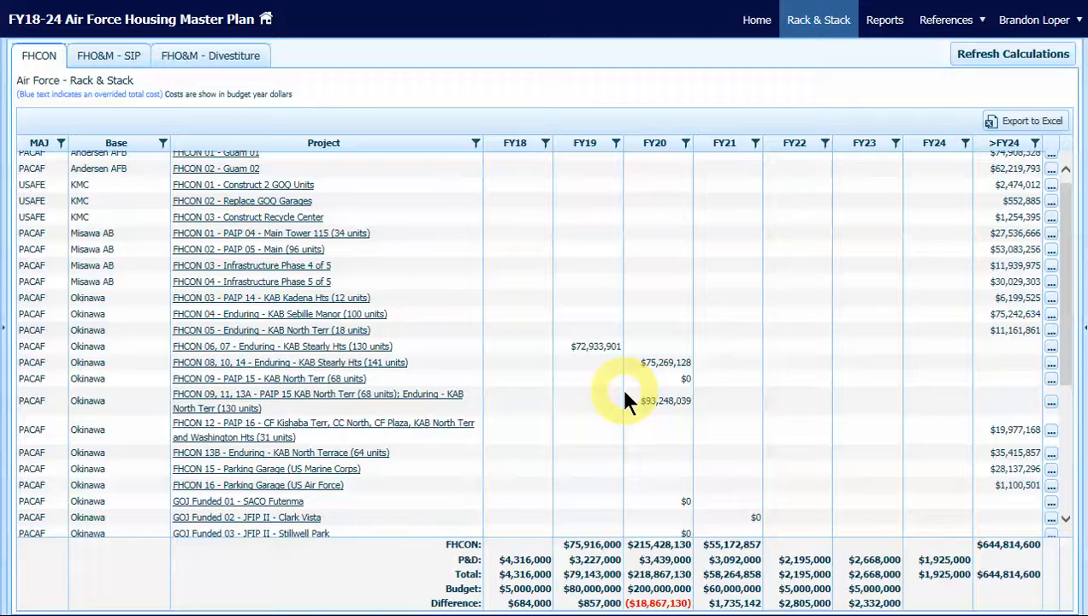
{"action": "left_click", "coordinate": [721, 407]}
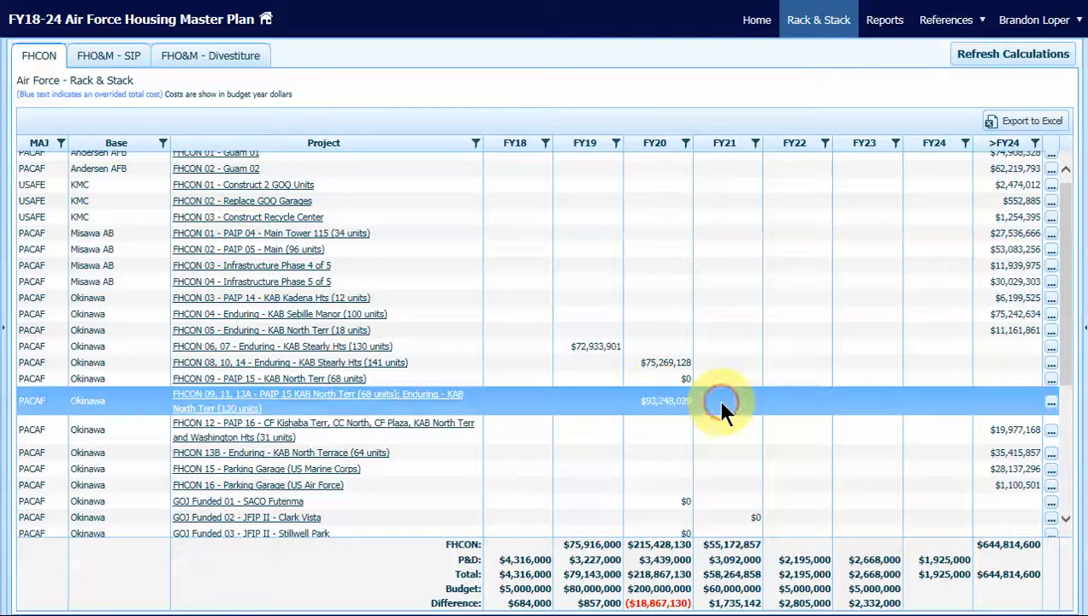
{"action": "left_click", "coordinate": [1052, 407]}
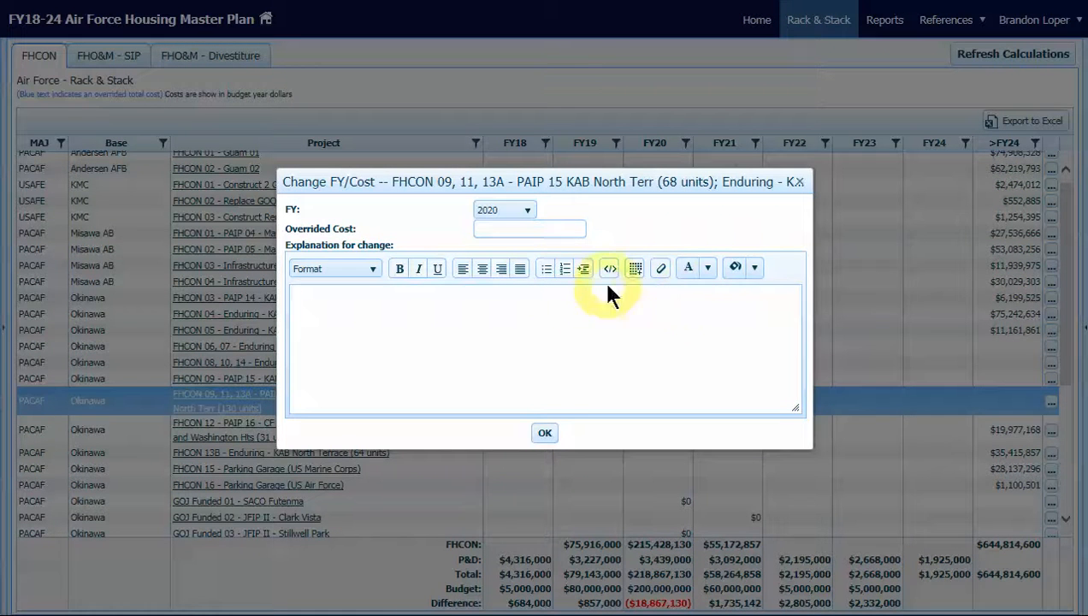
{"action": "left_click", "coordinate": [502, 229]}
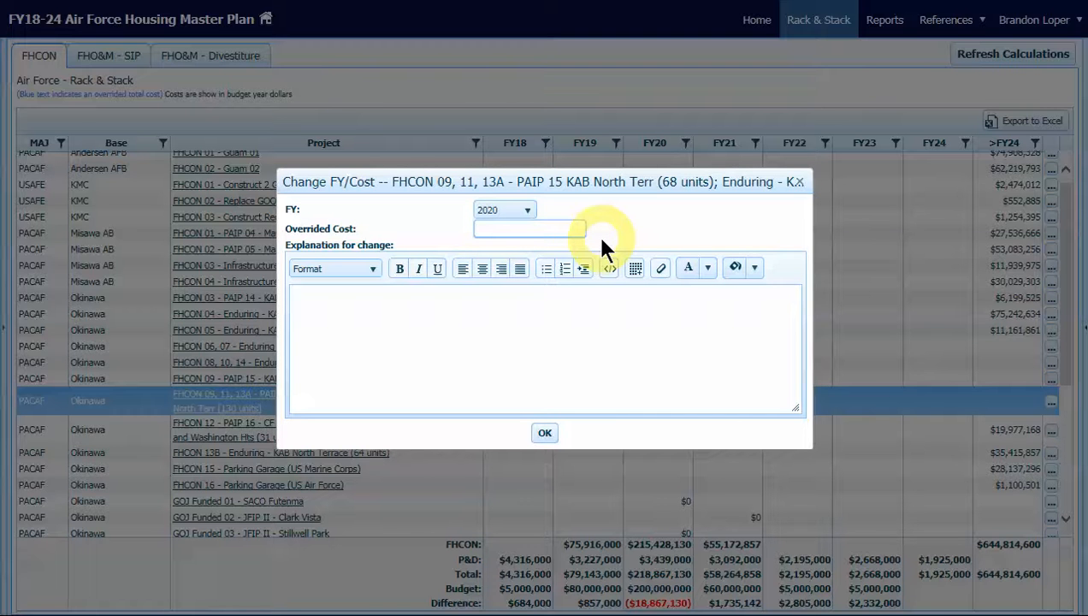
{"action": "type", "text": "62000000"}
Paste the explanation about reducing the project by one third for the $200M FY20 budget and reprogramming 67 removed units, and save the change
{"action": "left_click", "coordinate": [561, 316]}
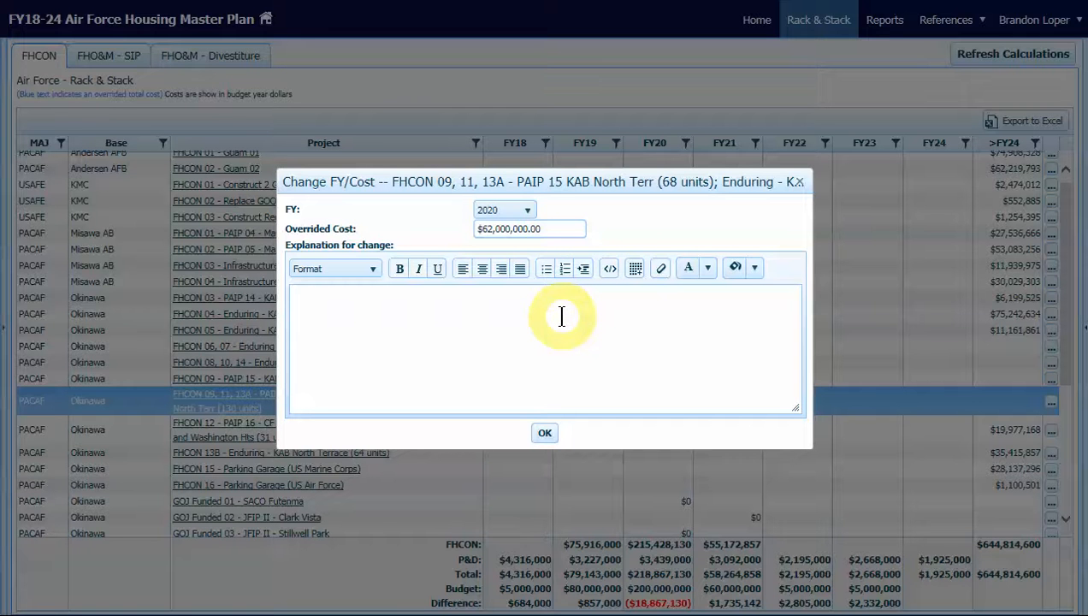
{"action": "type", "text": "Project reduced by one third based on FY20 budget of $200M.  67 Units removed from the project are in Kishaba Terrace and Kinser Heights. They should be reprogrammed in another project."}
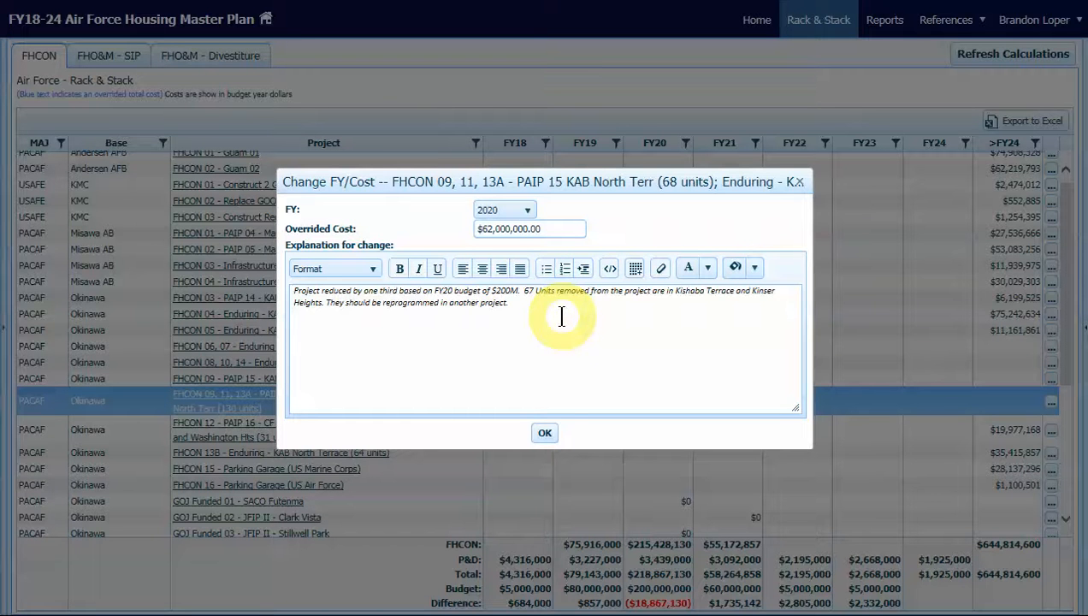
{"action": "left_click", "coordinate": [548, 438]}
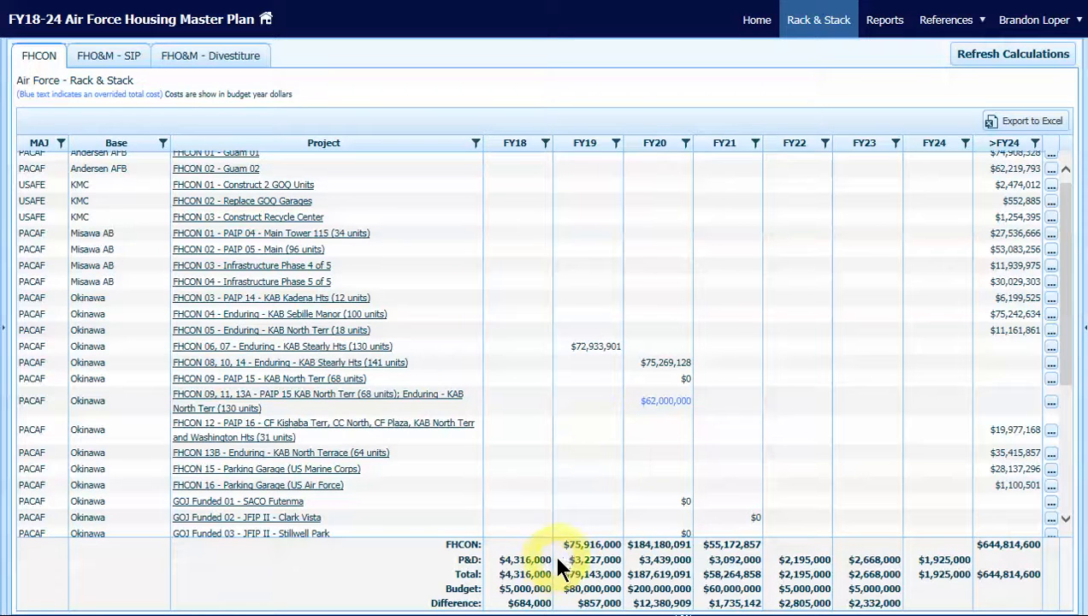
Check the FY19 P&D amount for FHCON and the FY19 AMP amount for FHO&M - SIP
{"action": "left_click", "coordinate": [594, 561]}
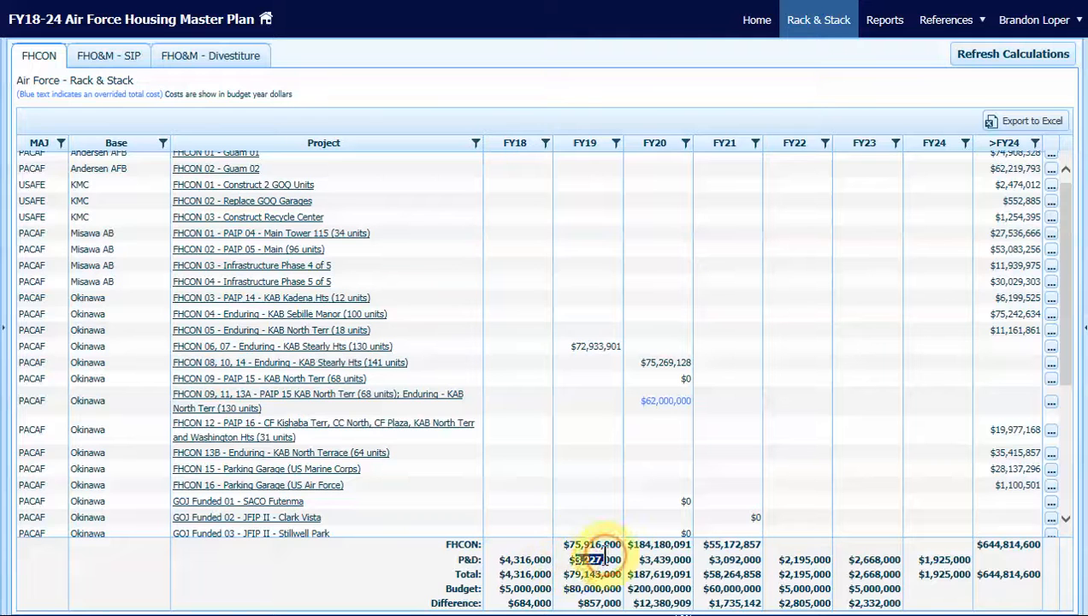
{"action": "left_click", "coordinate": [115, 67]}
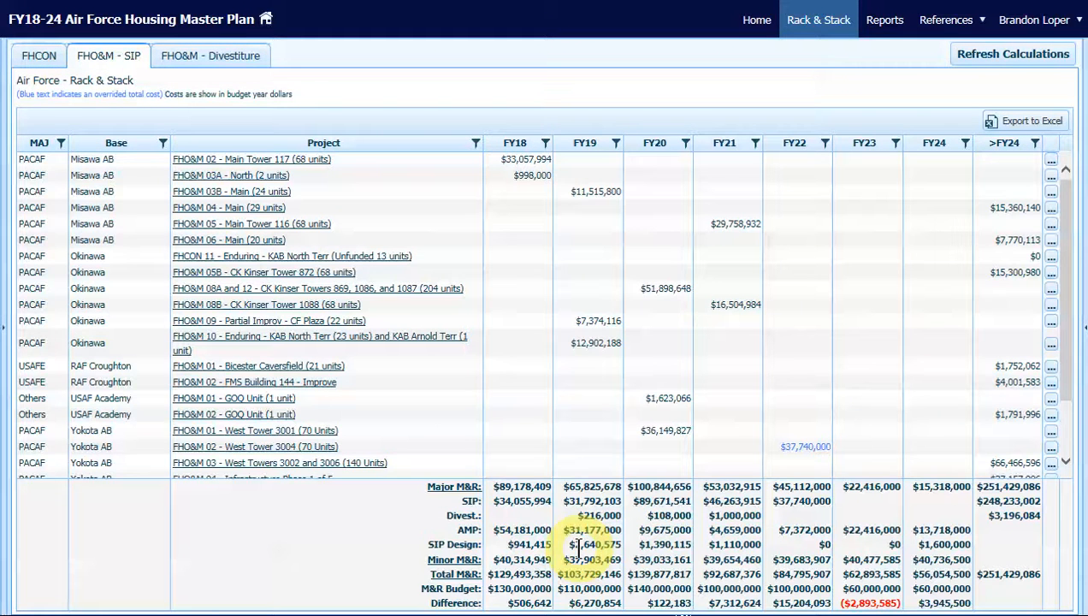
{"action": "left_click_drag", "start_coordinate": [564, 531], "coordinate": [611, 522]}
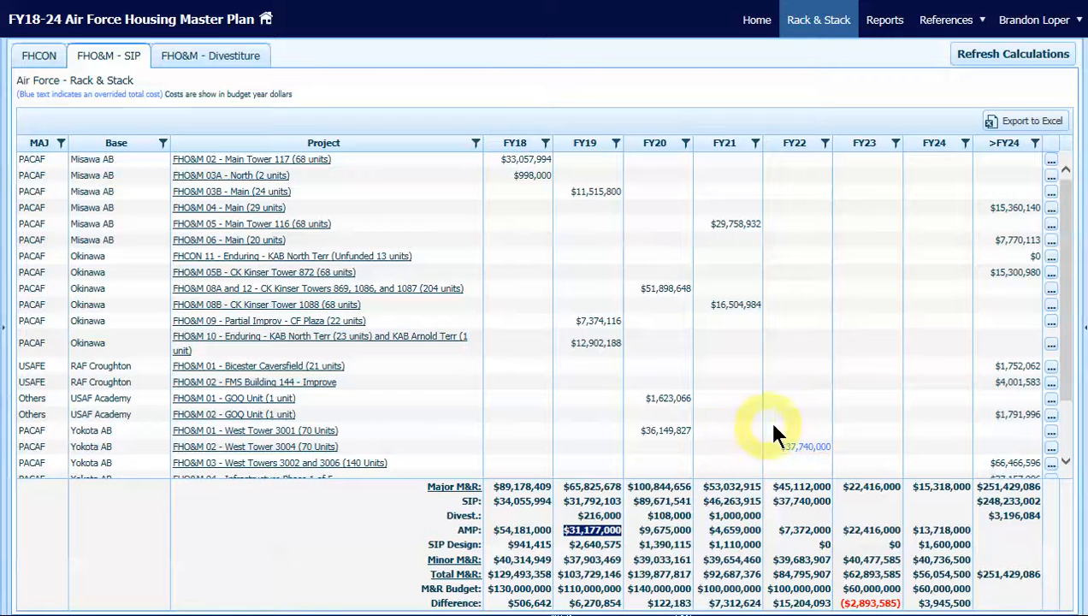
Refresh the Rack & Stack calculations and accept the wait of a little over two minutes
{"action": "left_click", "coordinate": [996, 67]}
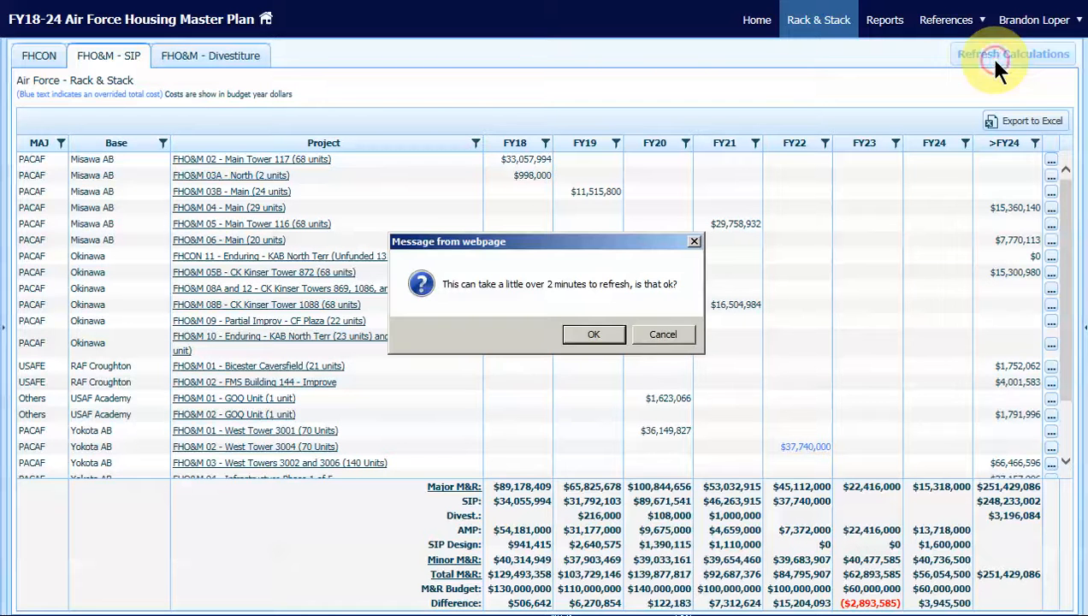
{"action": "left_click", "coordinate": [592, 335]}
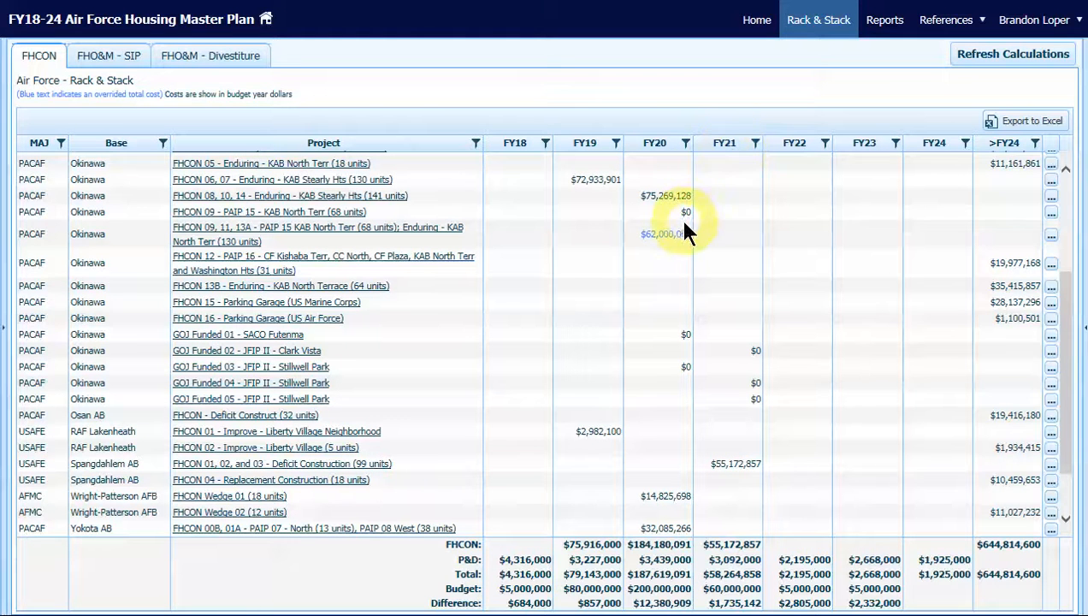
{"action": "mouse_move", "coordinate": [673, 236]}
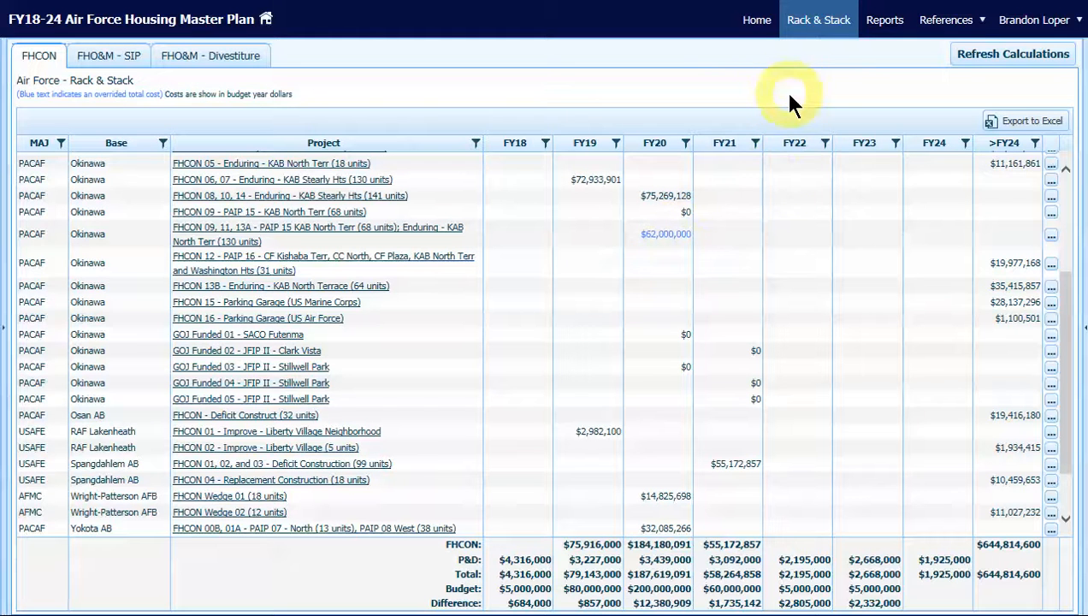
Open the 3.1 MFH Funding Requirements report from the home page and check the FY20 P-710 FHCON amount
{"action": "left_click", "coordinate": [764, 26]}
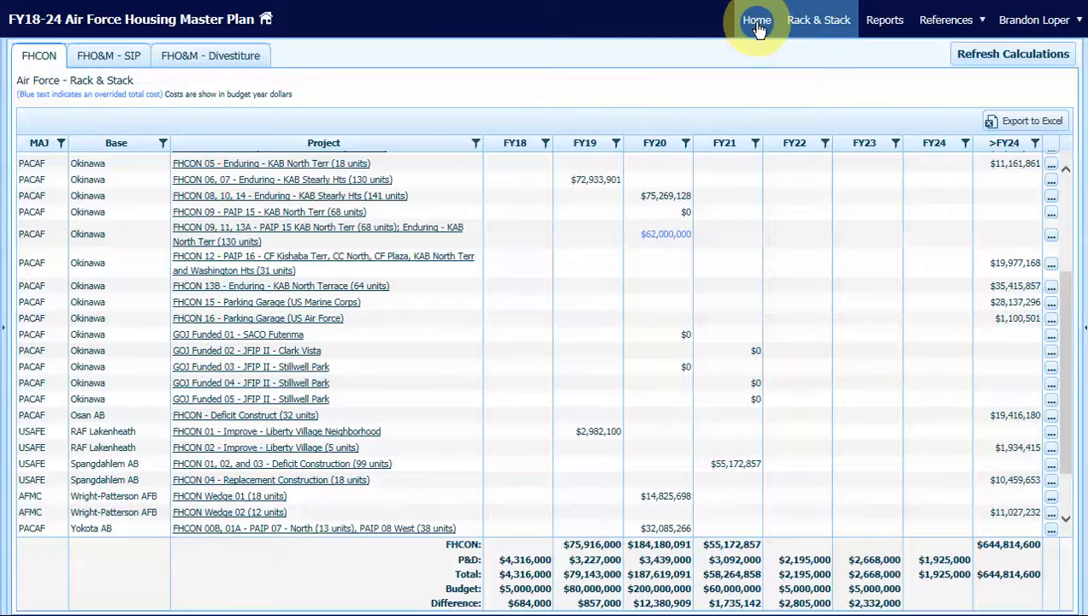
{"action": "left_click", "coordinate": [758, 28]}
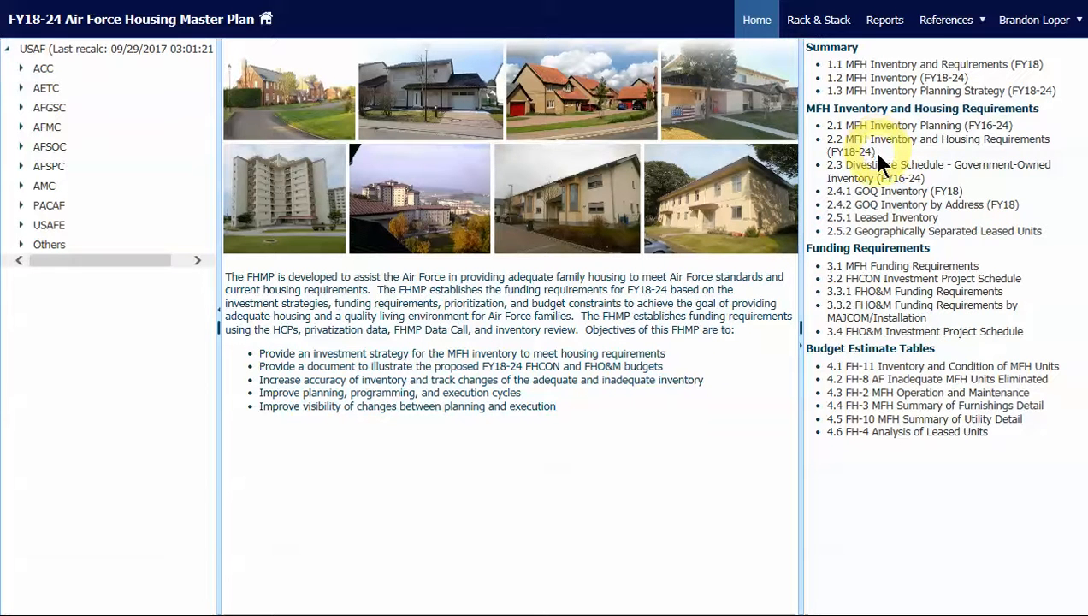
{"action": "left_click", "coordinate": [879, 270]}
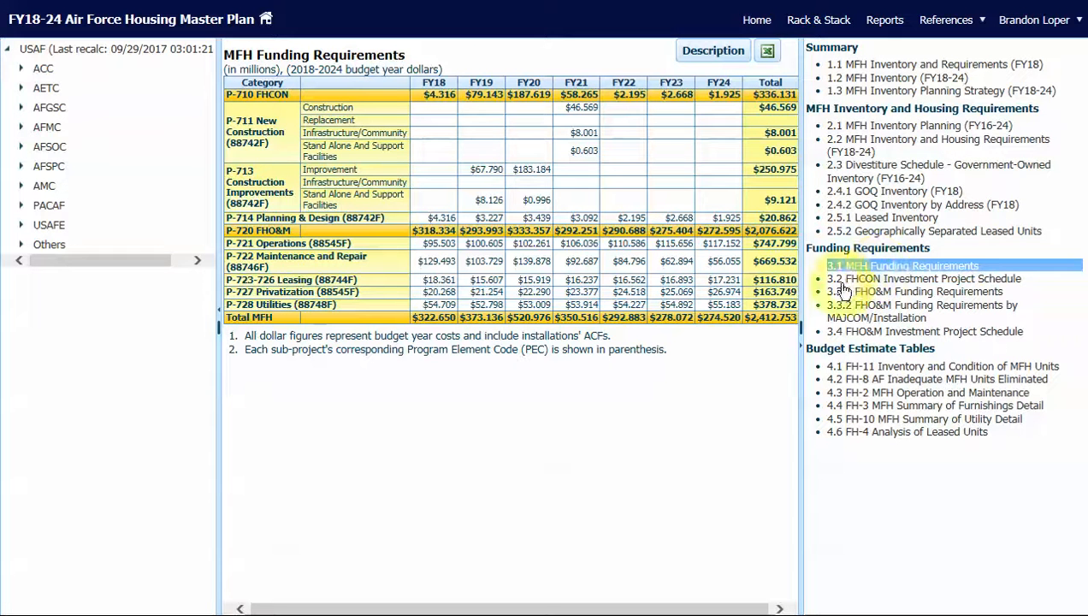
{"action": "left_click_drag", "start_coordinate": [513, 96], "coordinate": [549, 109]}
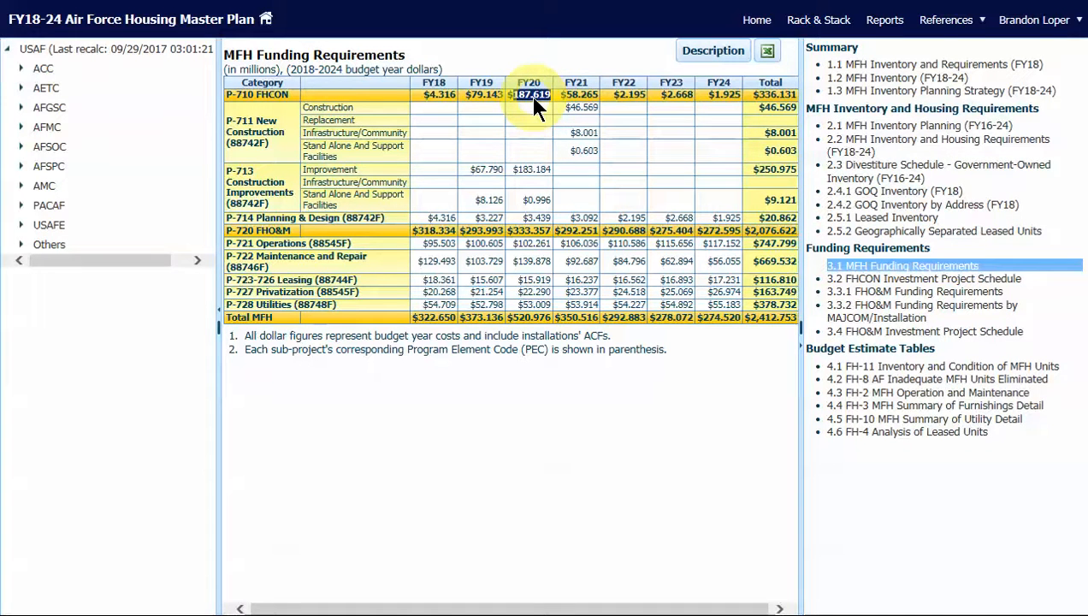
In the 3.2 FHCON Investment Project Schedule, check the FHCON 09, 11, 13A total and Spangdahlem's deficit units under FY21
{"action": "left_click", "coordinate": [859, 281]}
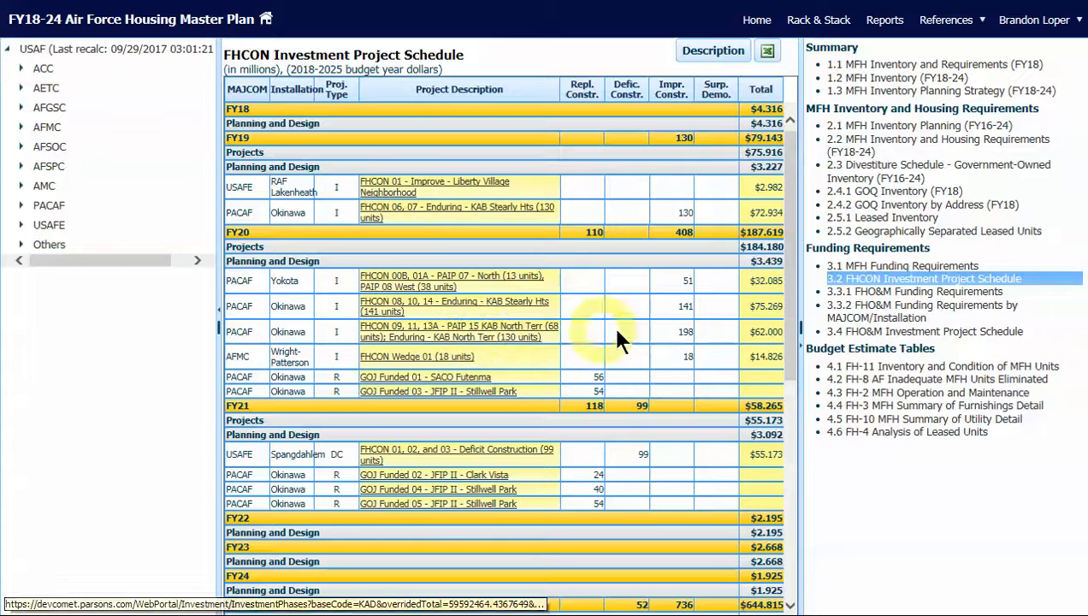
{"action": "left_click_drag", "start_coordinate": [751, 332], "coordinate": [781, 333]}
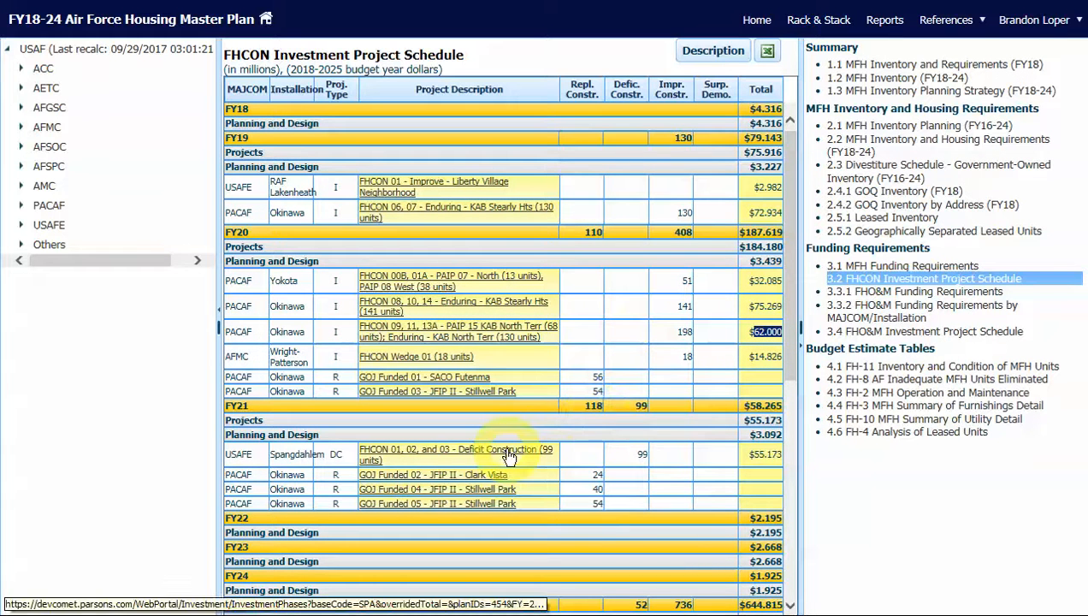
{"action": "left_click_drag", "start_coordinate": [629, 454], "coordinate": [650, 456]}
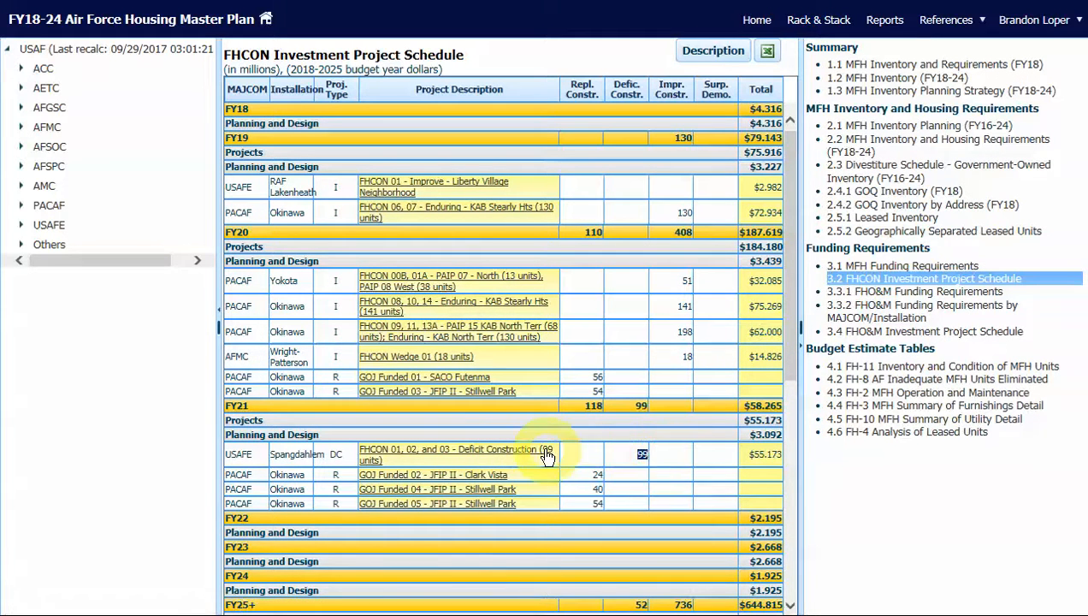
{"action": "double_click", "coordinate": [229, 408]}
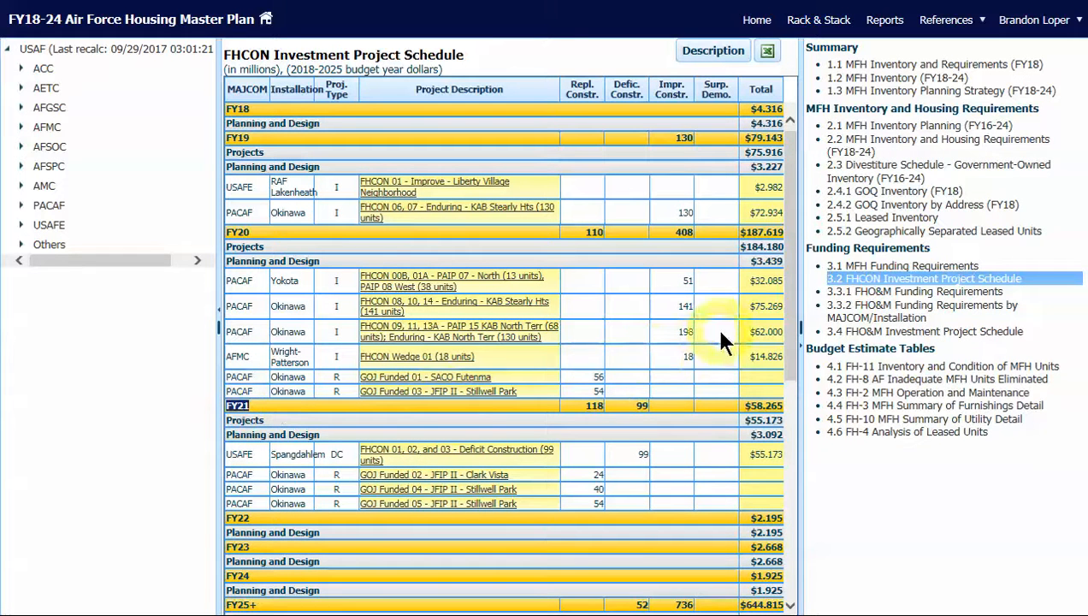
Check the FY21 construction units in the FH-11 report and Spangdahlem's FY21 deficit housing units in the FH-8 report
{"action": "left_click", "coordinate": [870, 370]}
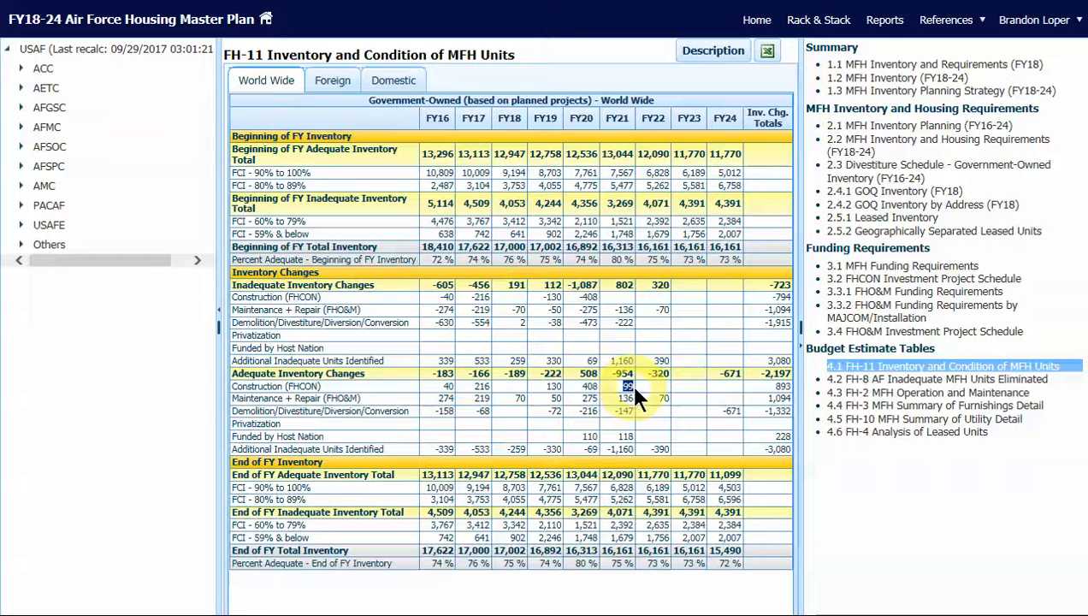
{"action": "left_click", "coordinate": [583, 384]}
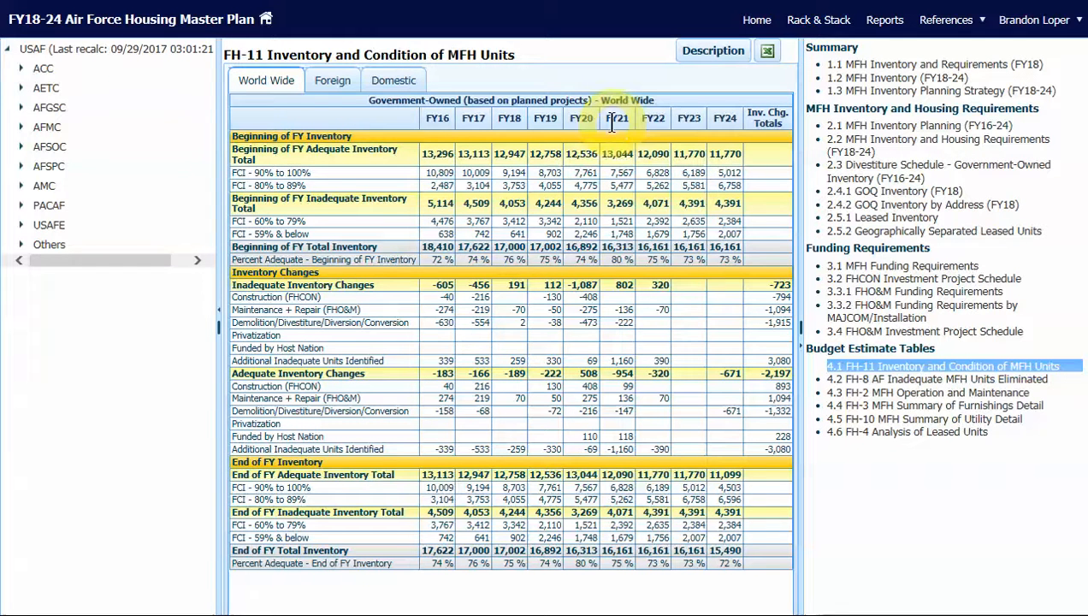
{"action": "left_click", "coordinate": [893, 382]}
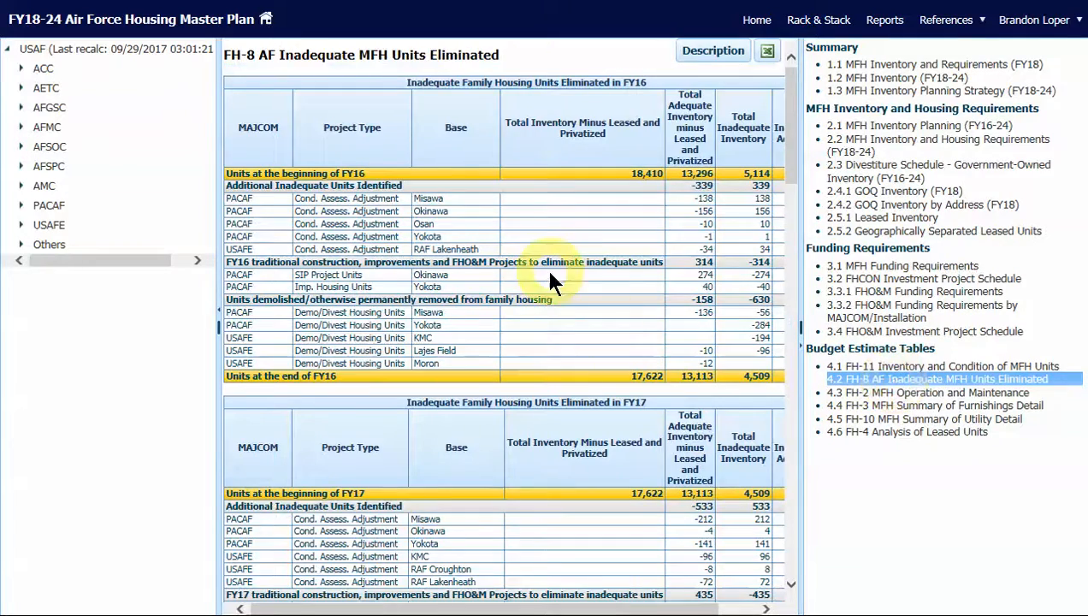
{"action": "scroll", "coordinate": [550, 278], "scroll_direction": "down", "scroll_amount": 15}
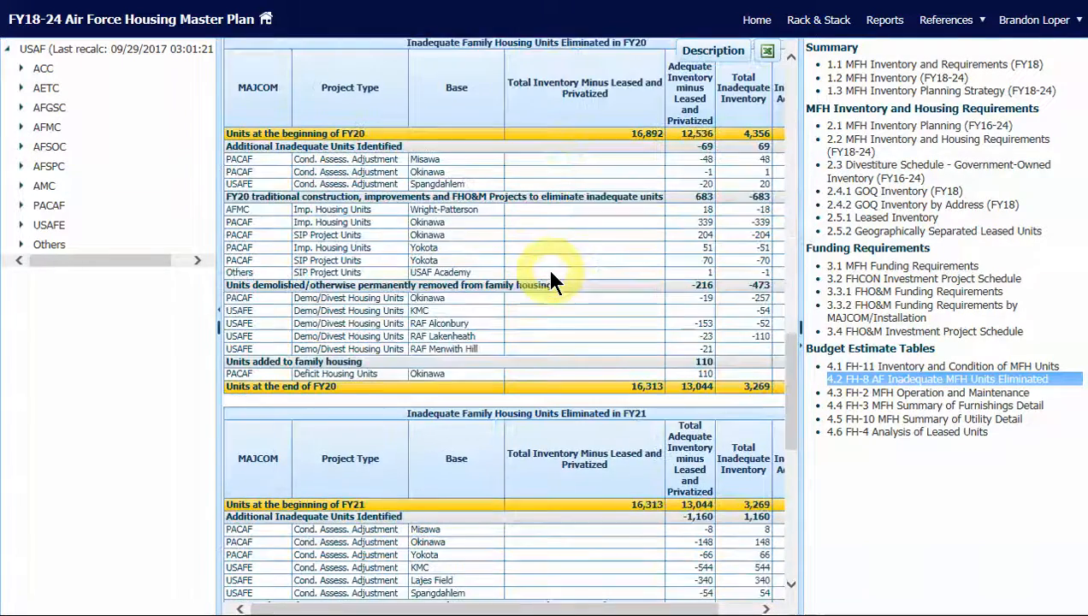
{"action": "scroll", "coordinate": [547, 274], "scroll_direction": "down", "scroll_amount": 10}
{"action": "scroll", "coordinate": [539, 282], "scroll_direction": "up", "scroll_amount": 4}
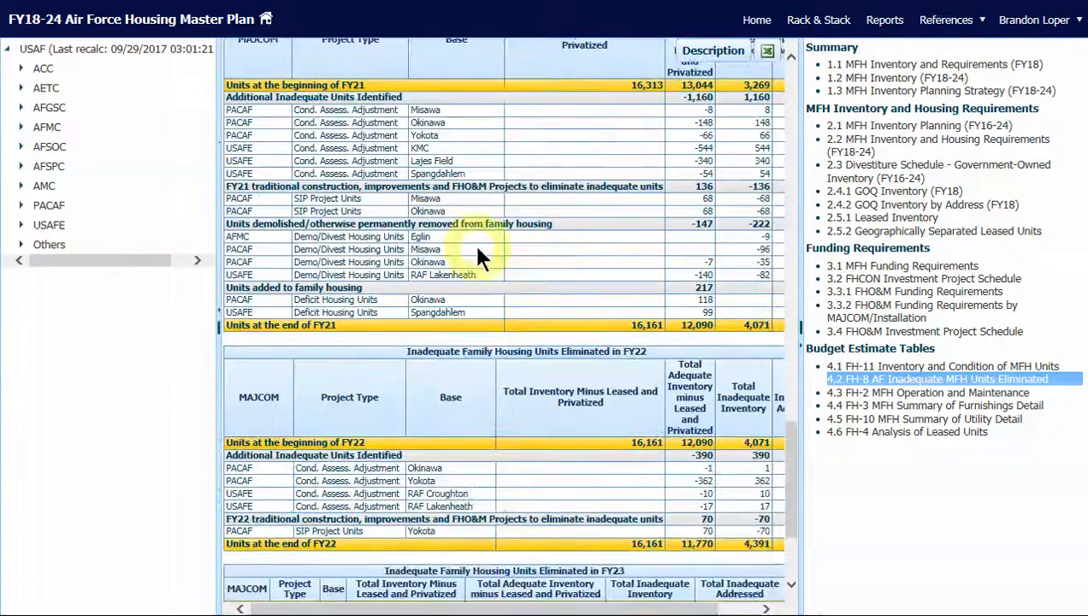
{"action": "double_click", "coordinate": [421, 313]}
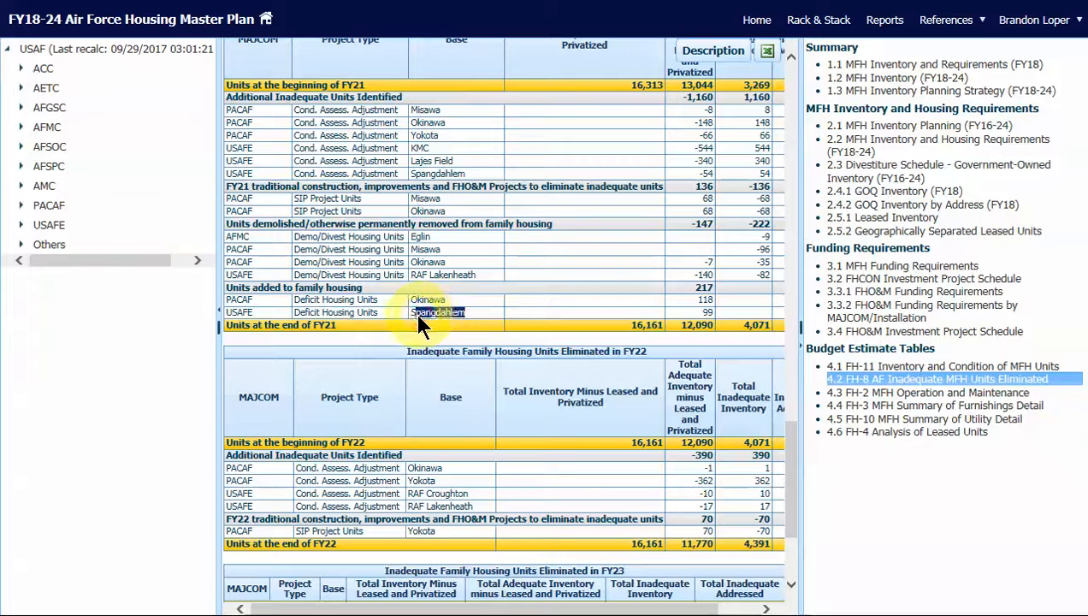
{"action": "double_click", "coordinate": [707, 313]}
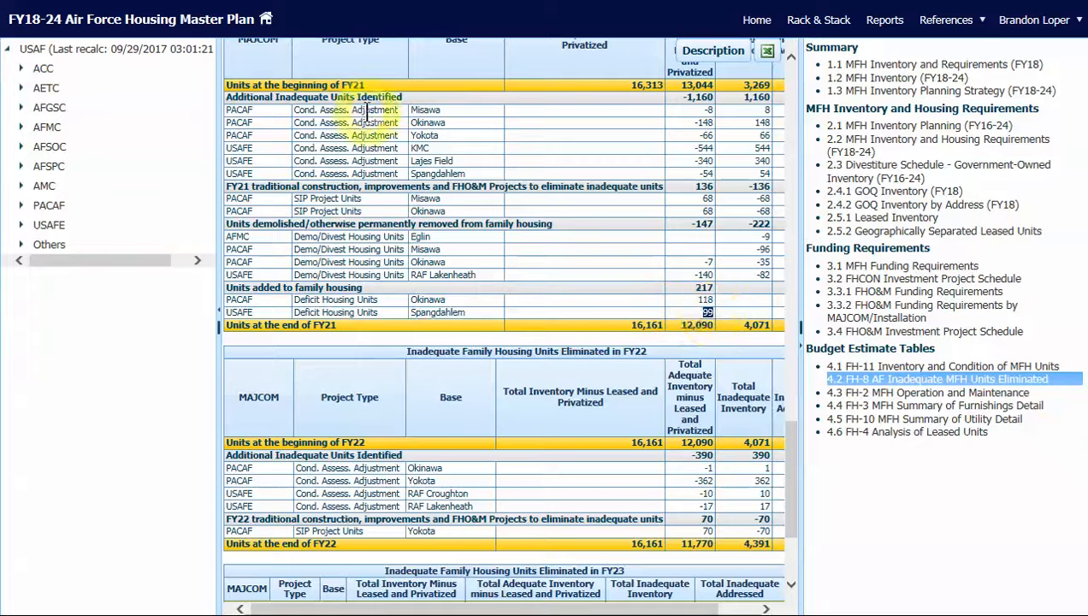
{"action": "double_click", "coordinate": [351, 86]}
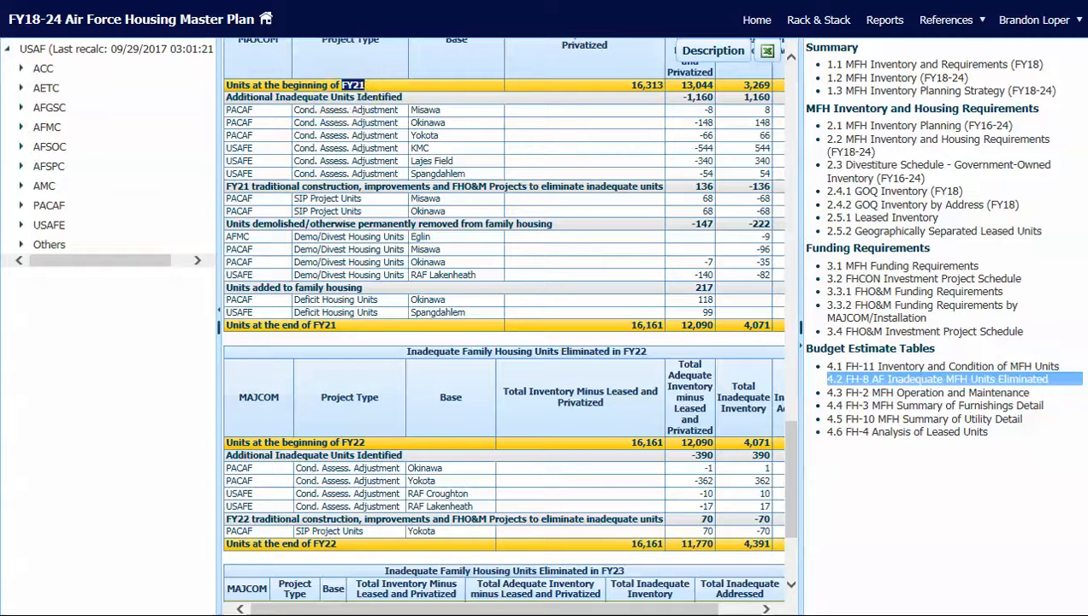
{"action": "left_click", "coordinate": [687, 398]}
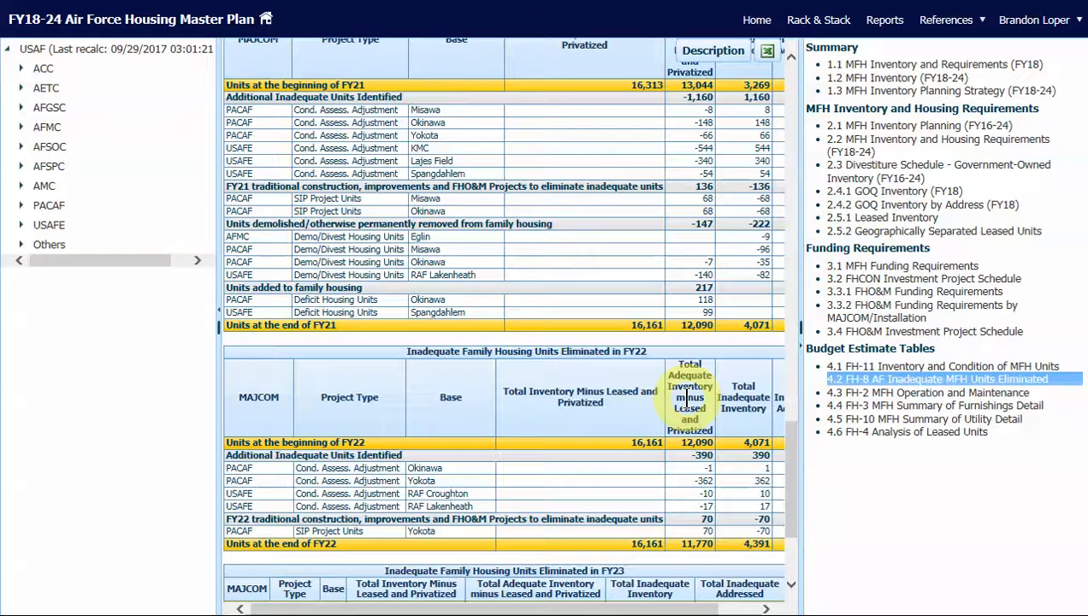
Return to Rack & Stack and open the project details of FHCON 09, 11, 13A in the FHCON list
{"action": "left_click", "coordinate": [818, 22]}
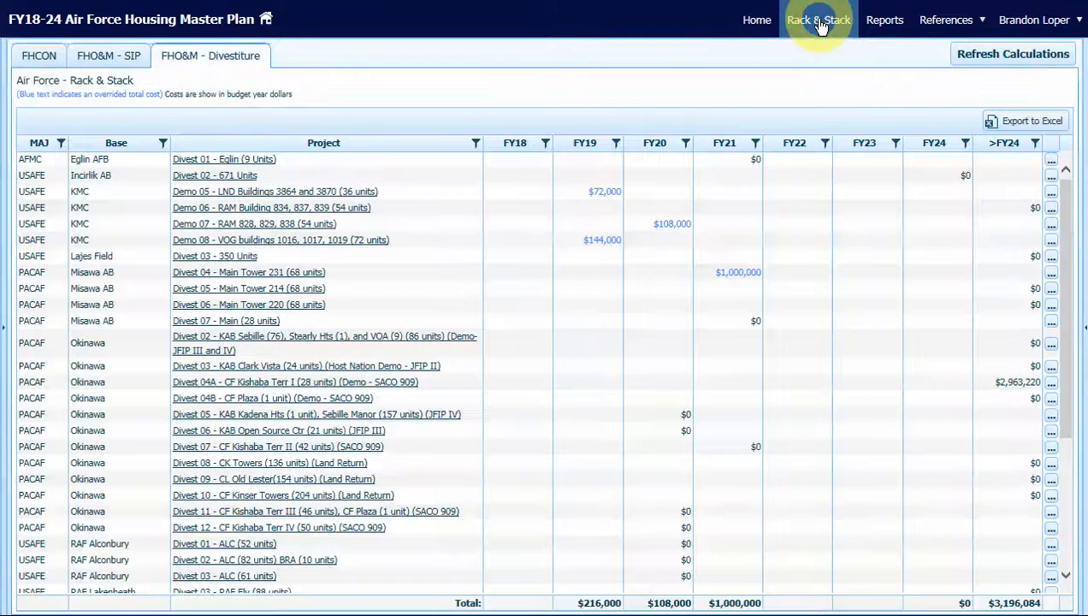
{"action": "left_click", "coordinate": [50, 64]}
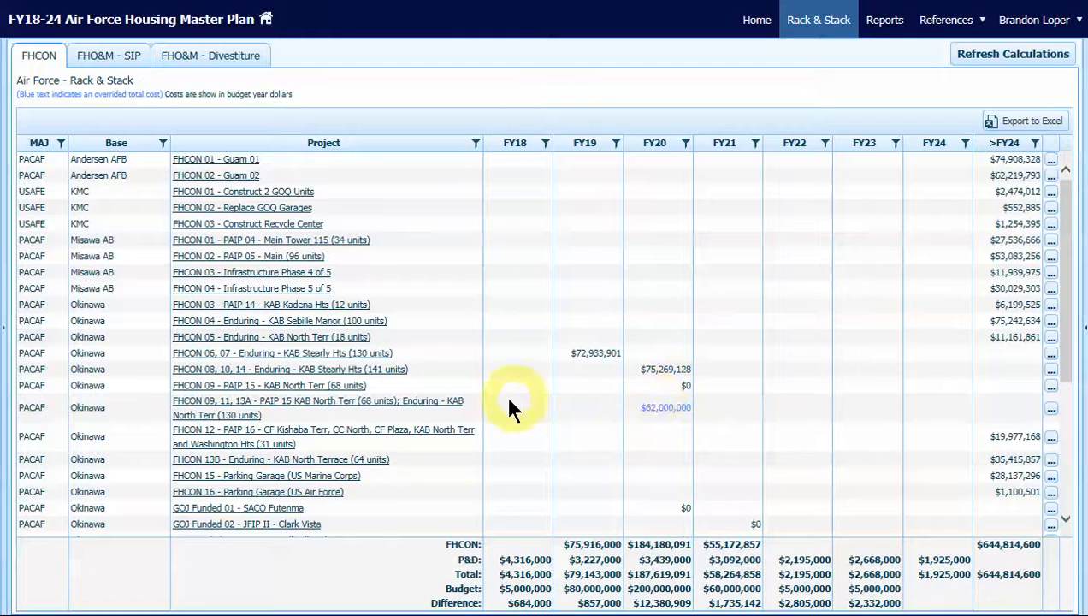
{"action": "left_click", "coordinate": [396, 406]}
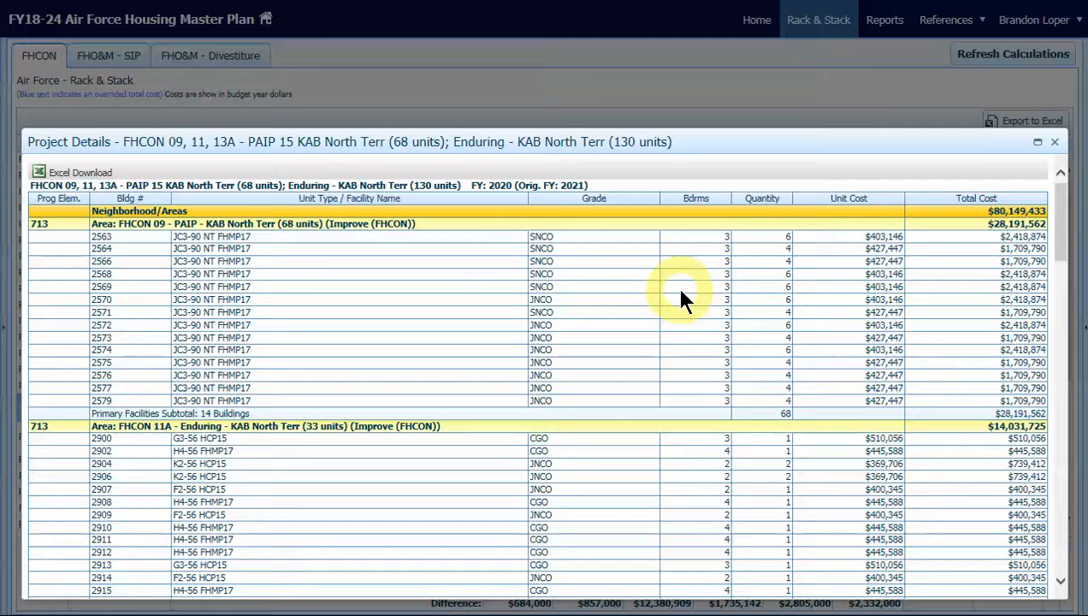
Review the project's building list down to the Project Change Log and highlight the latest plan total change with its reason
{"action": "scroll", "coordinate": [682, 293], "scroll_direction": "down", "scroll_amount": 1}
{"action": "scroll", "coordinate": [682, 292], "scroll_direction": "down", "scroll_amount": 1}
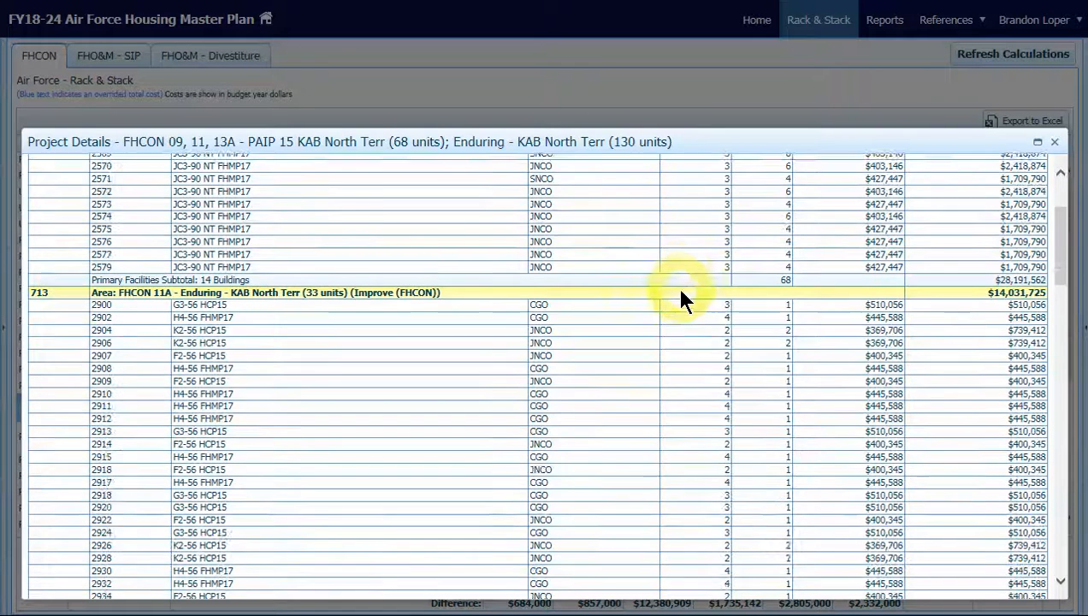
{"action": "scroll", "coordinate": [681, 292], "scroll_direction": "down", "scroll_amount": 1}
{"action": "scroll", "coordinate": [681, 292], "scroll_direction": "down", "scroll_amount": 3}
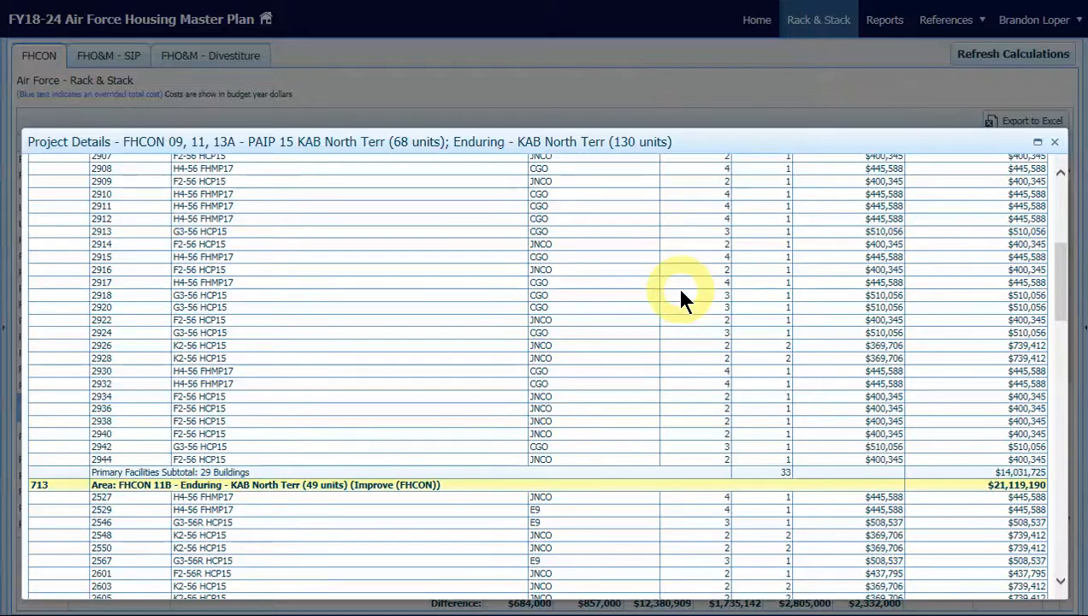
{"action": "scroll", "coordinate": [682, 292], "scroll_direction": "down", "scroll_amount": 2}
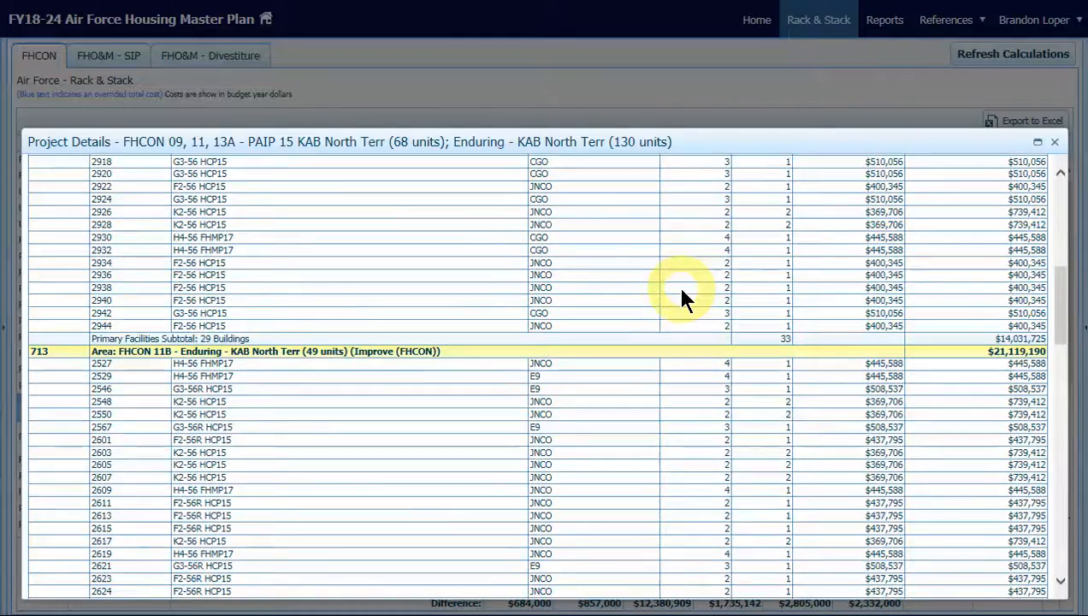
{"action": "scroll", "coordinate": [682, 292], "scroll_direction": "down", "scroll_amount": 9}
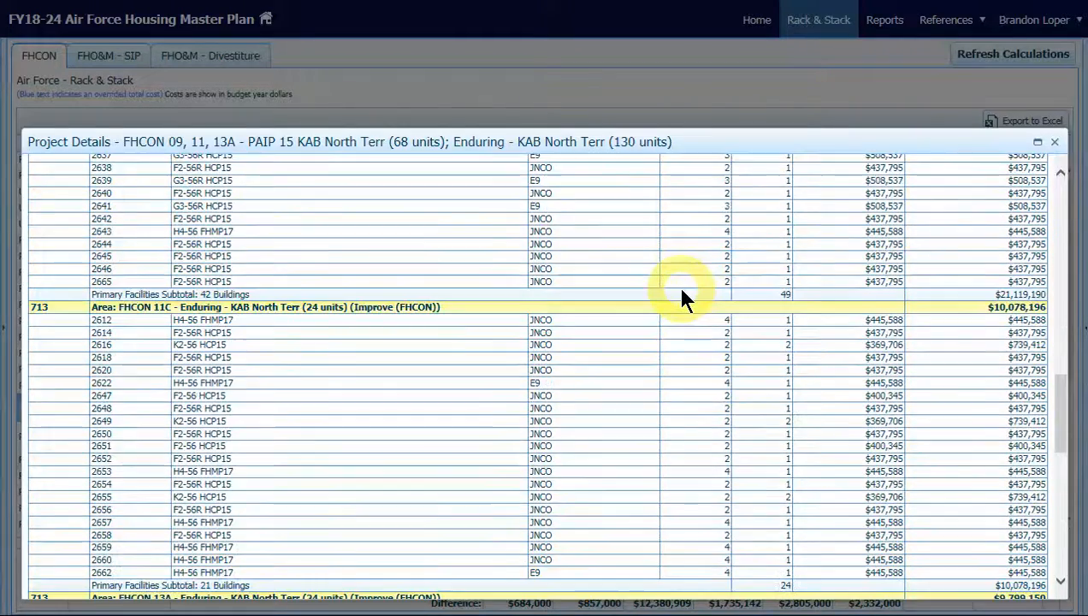
{"action": "scroll", "coordinate": [682, 293], "scroll_direction": "down", "scroll_amount": 9}
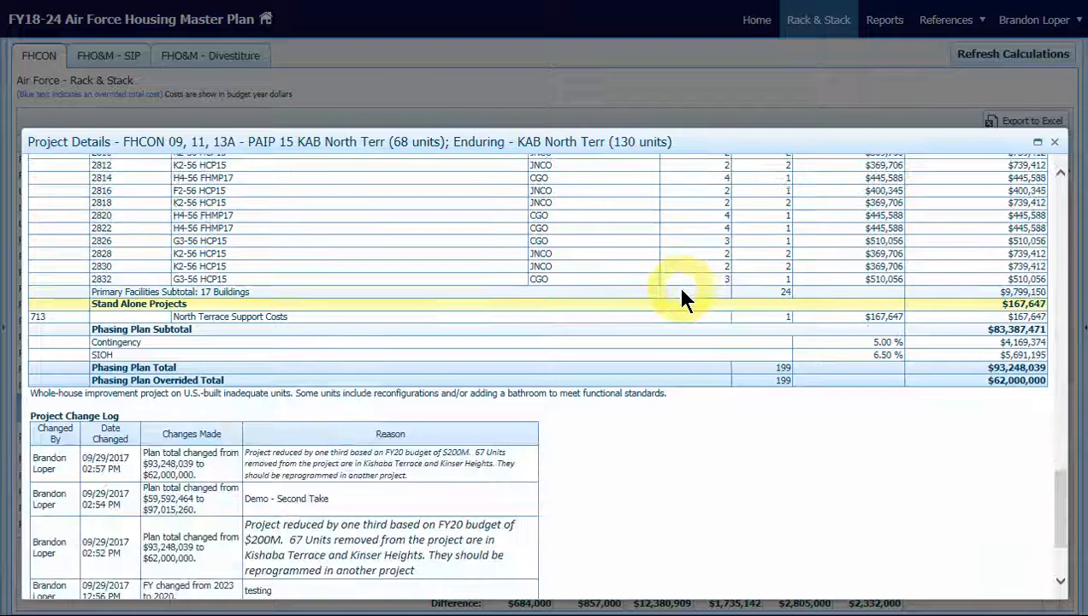
{"action": "scroll", "coordinate": [682, 292], "scroll_direction": "down", "scroll_amount": 3}
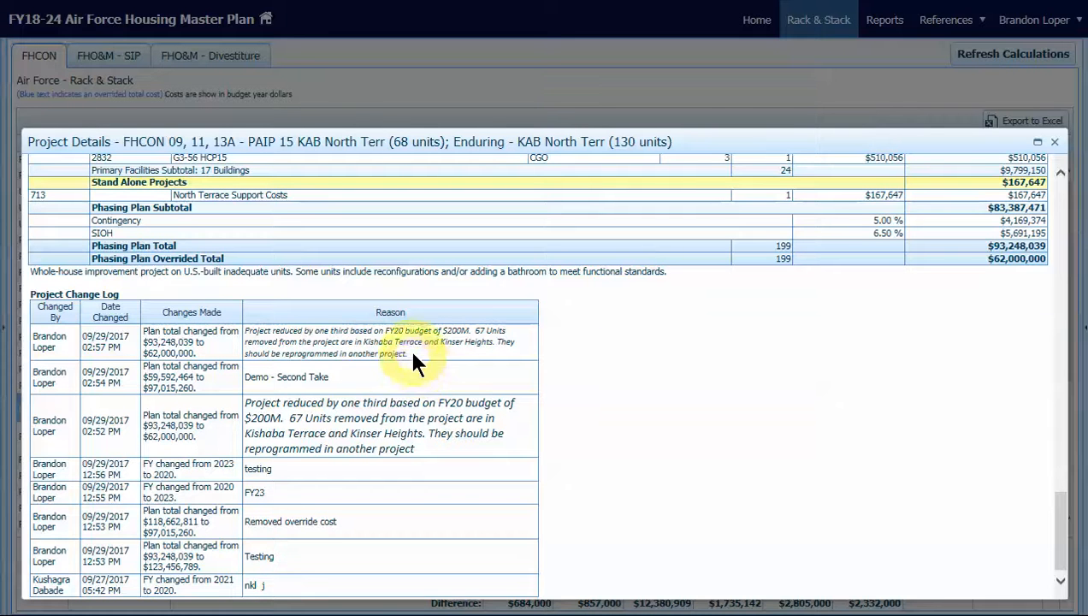
{"action": "left_click_drag", "start_coordinate": [408, 345], "coordinate": [41, 346]}
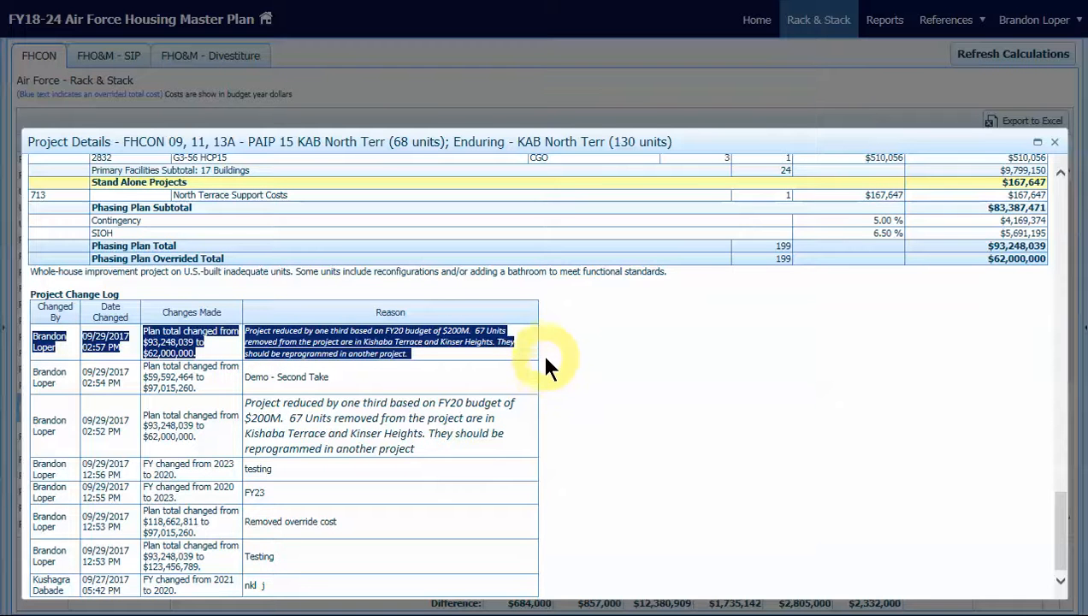
{"action": "left_click", "coordinate": [567, 343]}
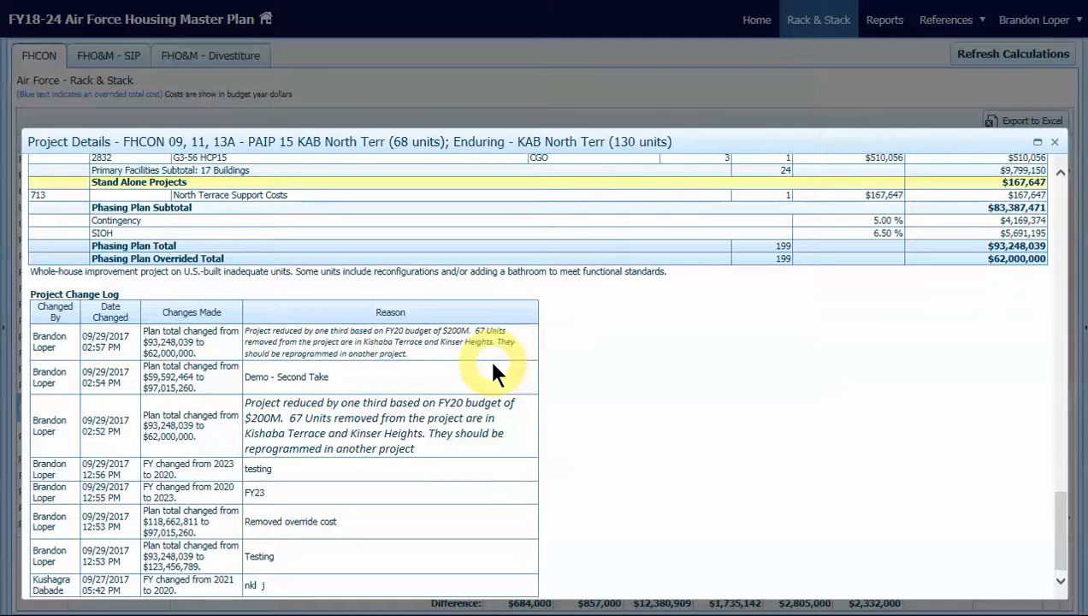
Compare the Phasing Plan Total with the Phasing Plan Overrided Total, highlighting the overrided row in the project details
{"action": "scroll", "coordinate": [744, 410], "scroll_direction": "up", "scroll_amount": 3}
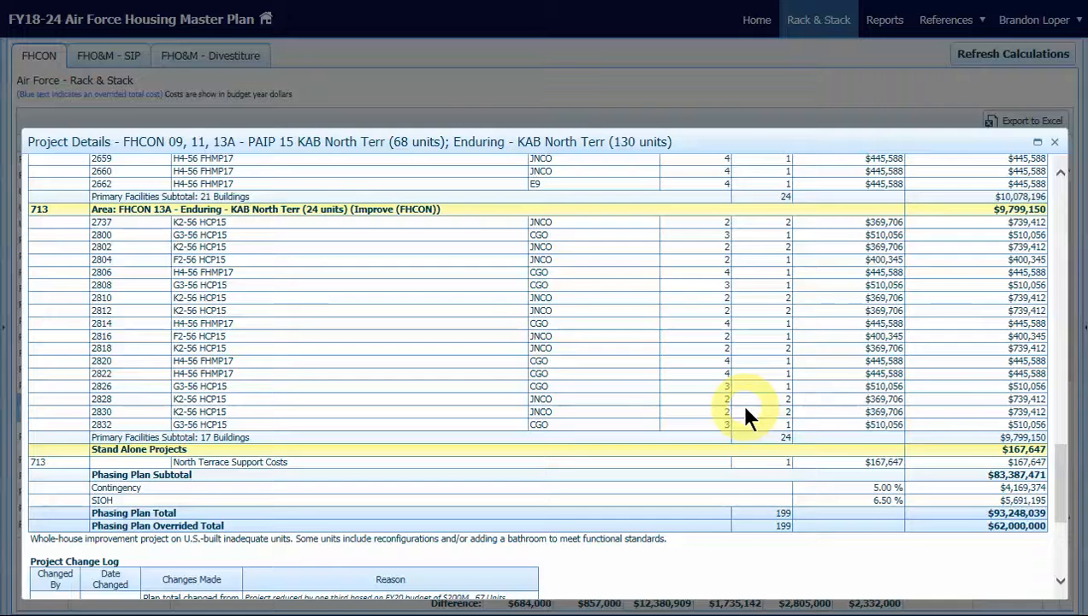
{"action": "scroll", "coordinate": [745, 410], "scroll_direction": "down", "scroll_amount": 1}
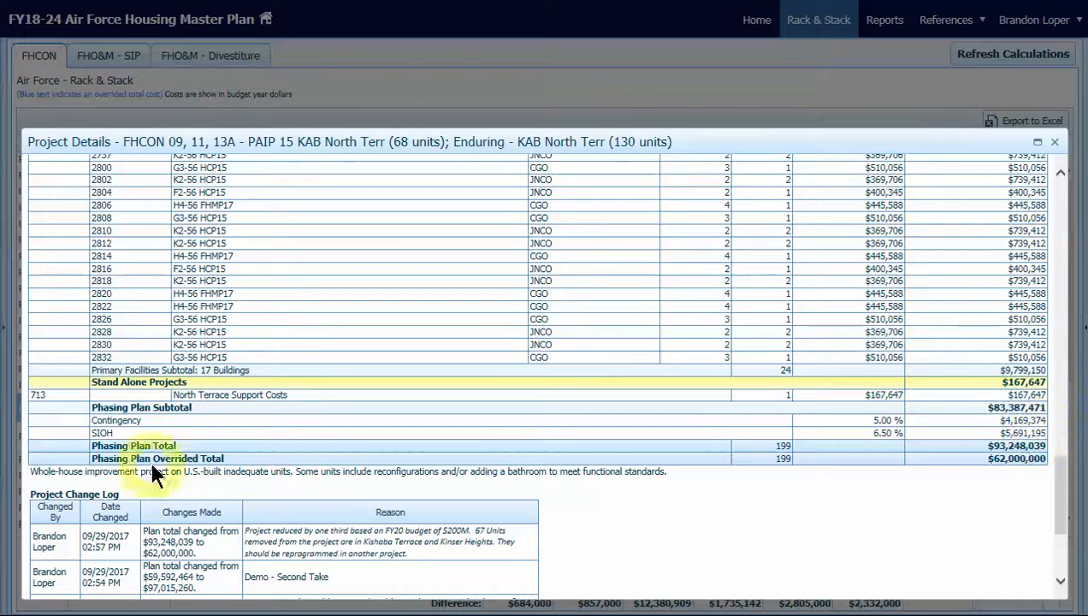
{"action": "left_click_drag", "start_coordinate": [90, 453], "coordinate": [1050, 461]}
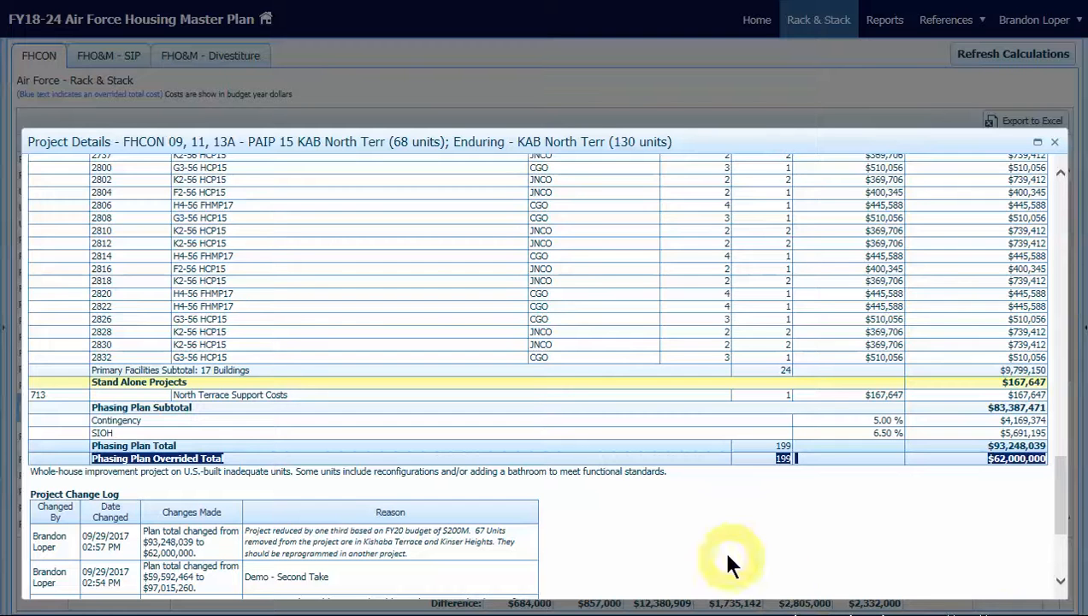
{"action": "left_click", "coordinate": [697, 512]}
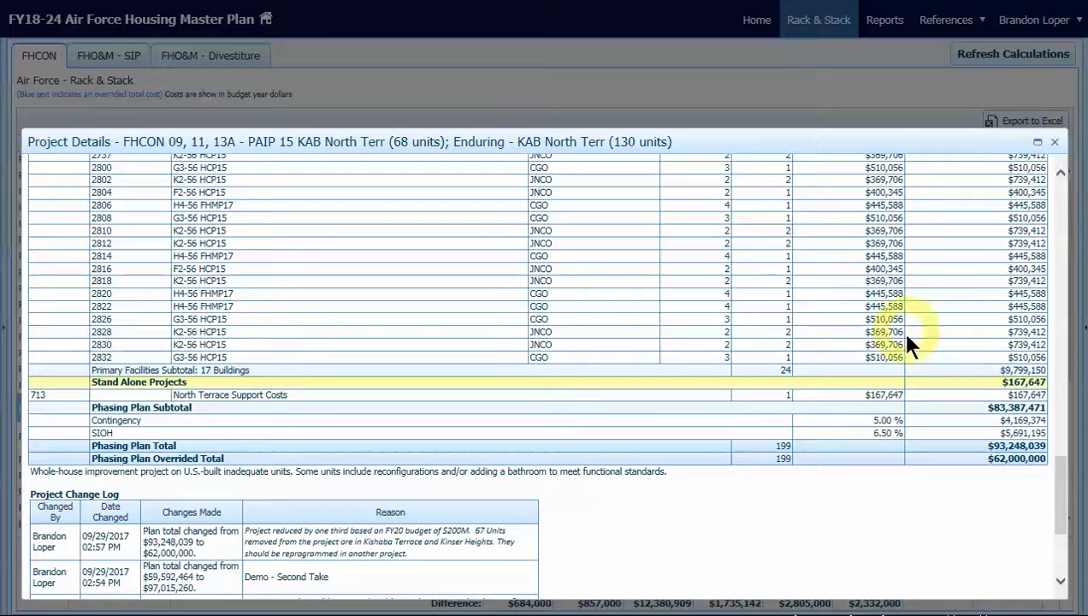
Check the current and original fiscal year in the project details heading and close the details
{"action": "scroll", "coordinate": [709, 399], "scroll_direction": "up", "scroll_amount": 15}
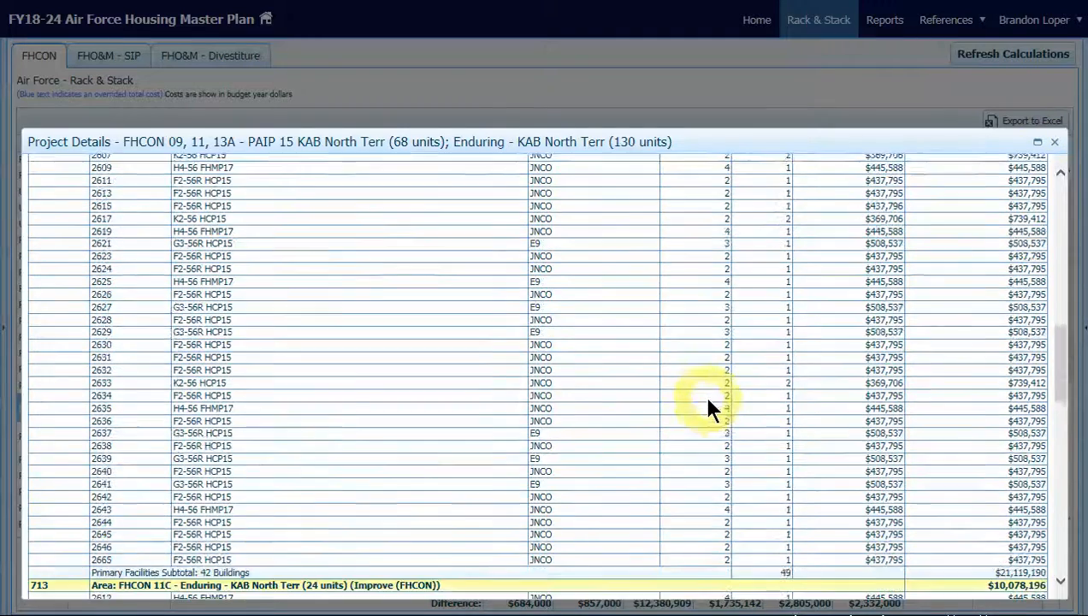
{"action": "scroll", "coordinate": [708, 400], "scroll_direction": "up", "scroll_amount": 10}
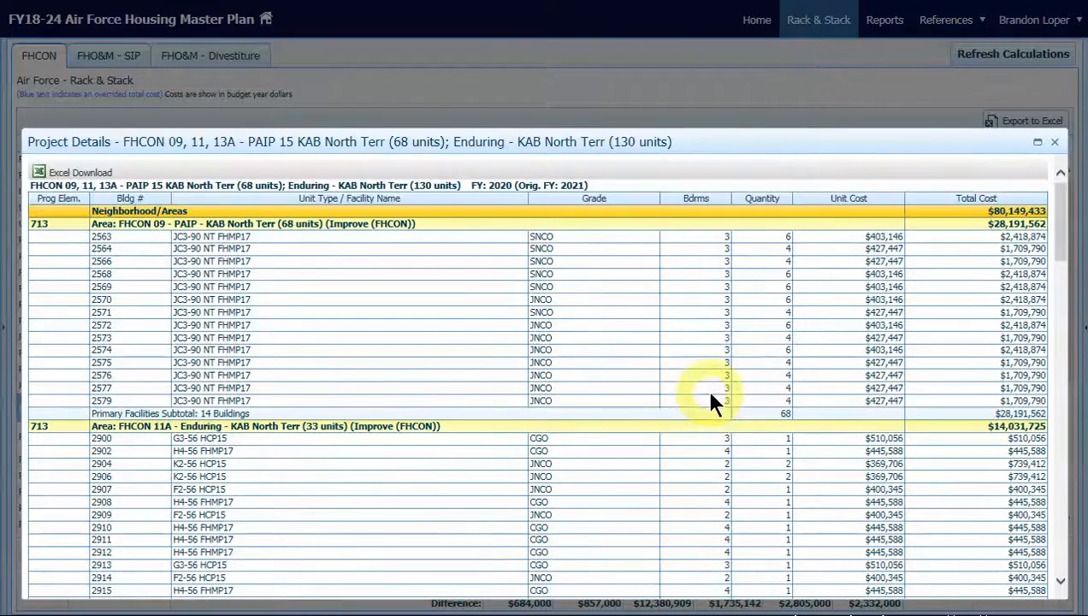
{"action": "left_click_drag", "start_coordinate": [587, 185], "coordinate": [471, 191]}
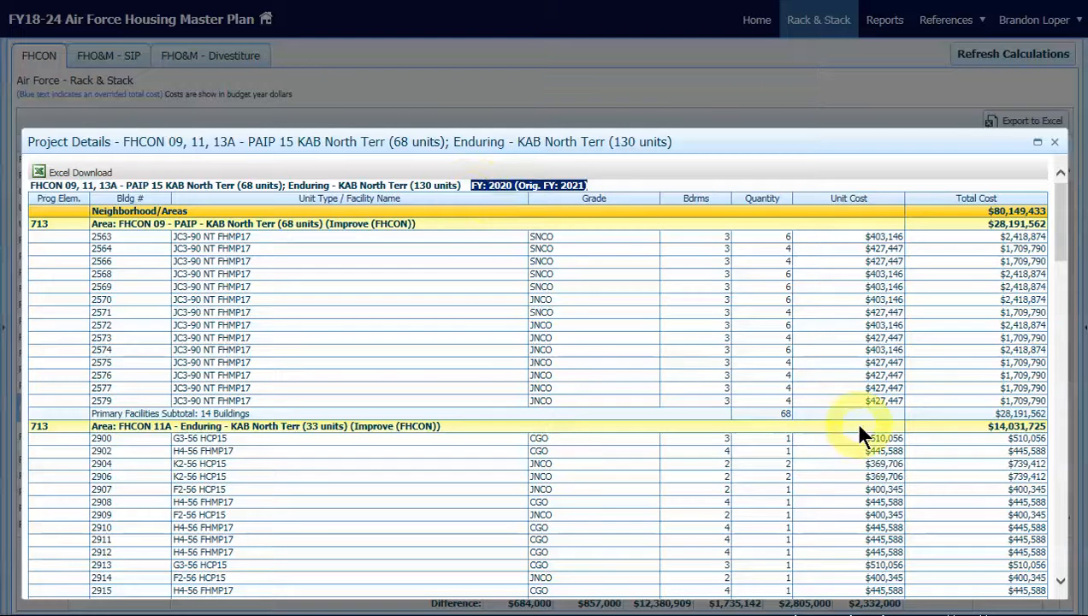
{"action": "left_click", "coordinate": [1055, 144]}
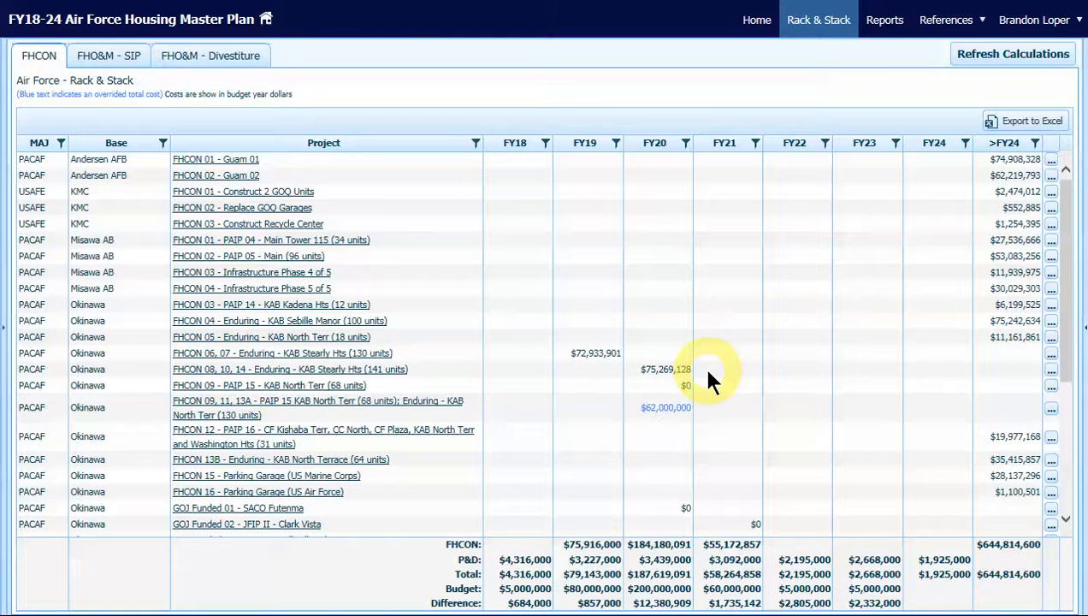
Open the FY/cost change form for FHCON 09, 11, 13A and clear its overrided cost
{"action": "left_click", "coordinate": [603, 417]}
{"action": "left_click", "coordinate": [1052, 413]}
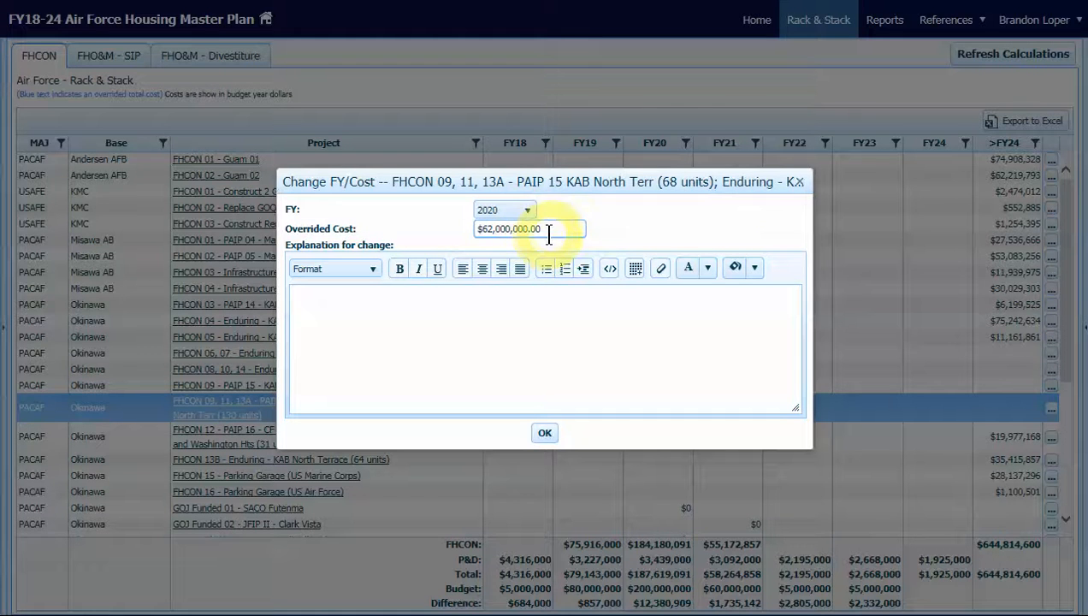
{"action": "double_click", "coordinate": [496, 231]}
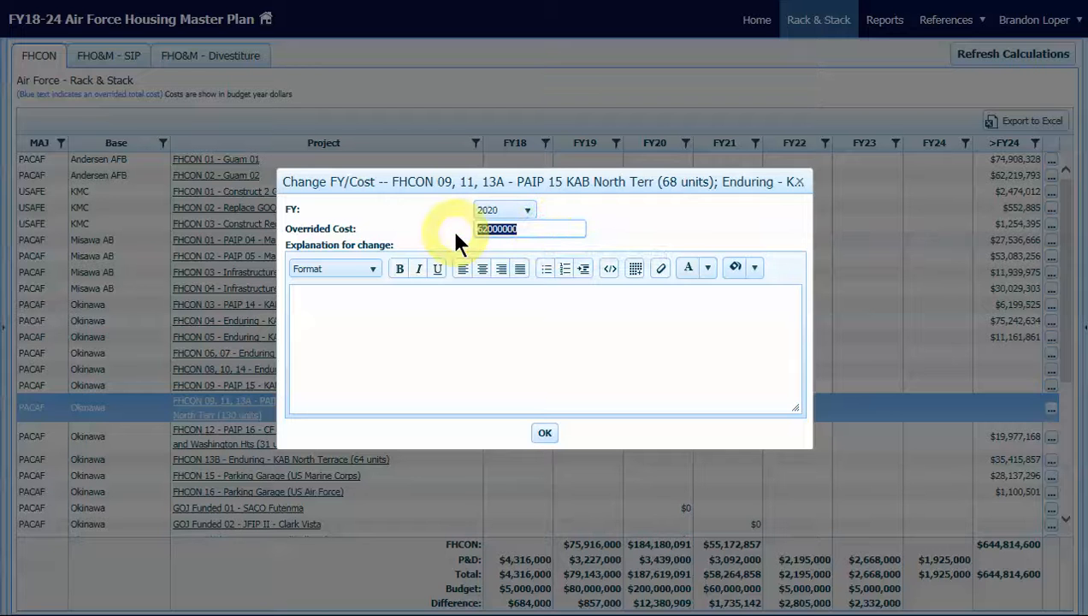
{"action": "key", "text": "BackSpace"}
Save the change with the explanation that PAIP 15 cannot be split and was restored to 198 units at $93.2M, and reload the FHCON figures
{"action": "left_click", "coordinate": [446, 311]}
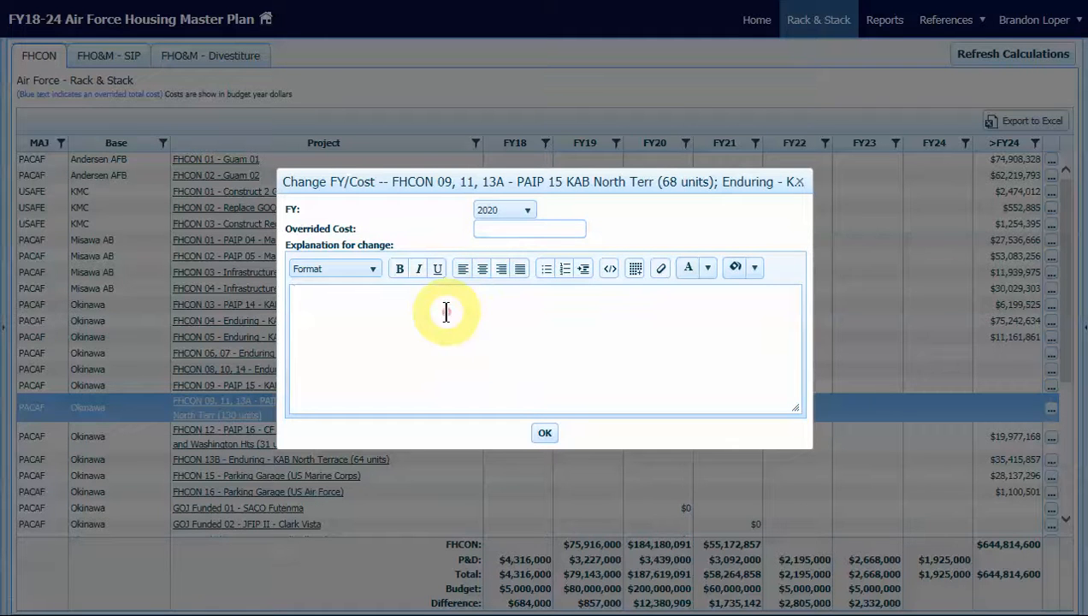
{"action": "type", "text": "Based on feedback from the base, the PAIP 15 project cannot be split.  The three areas in the original project are served by a single sanitary sewer trunk main, and disruption to service needs to be reduced as much as possible.  The project was restored to 198 units at $93.2M."}
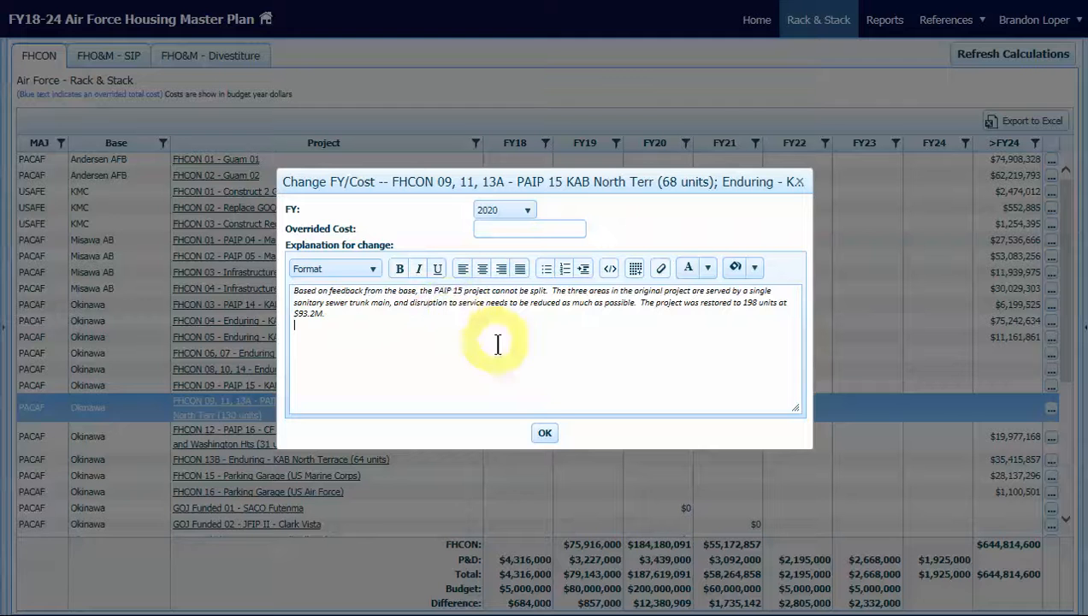
{"action": "left_click", "coordinate": [546, 435]}
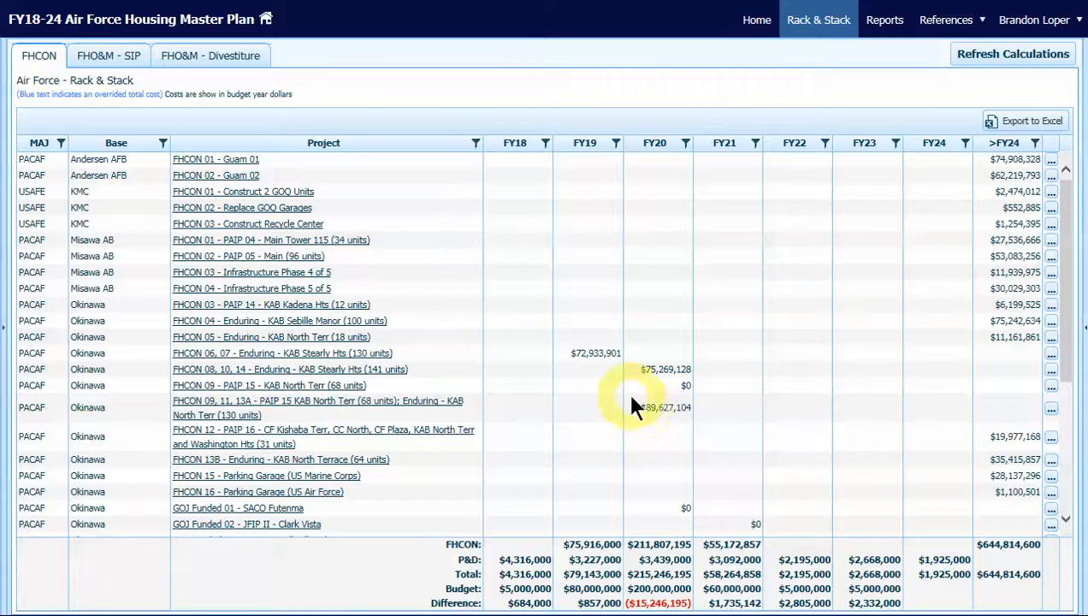
{"action": "left_click", "coordinate": [115, 62]}
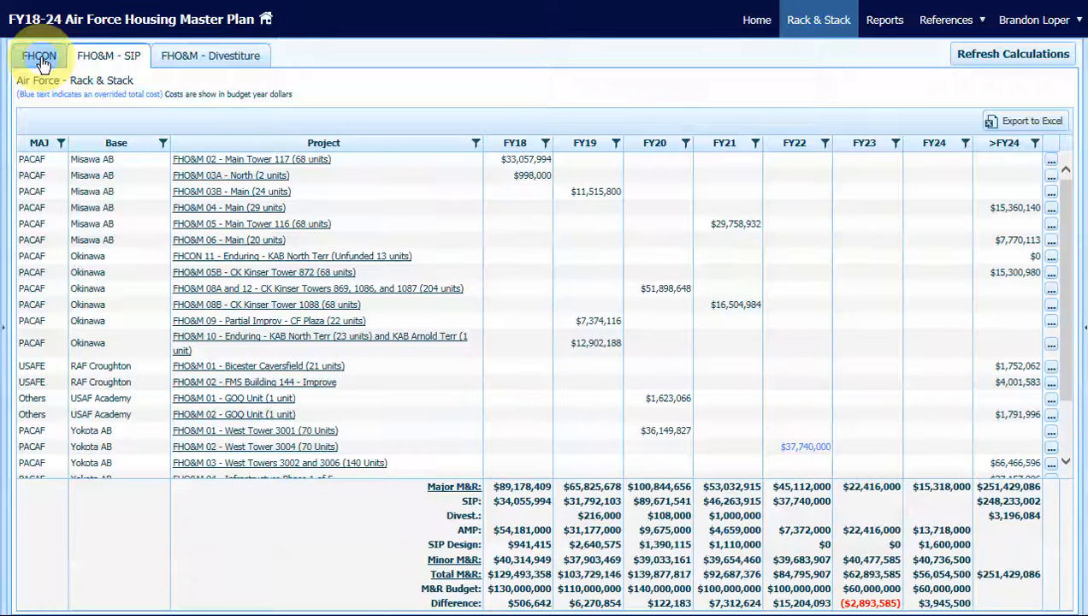
{"action": "left_click", "coordinate": [39, 60]}
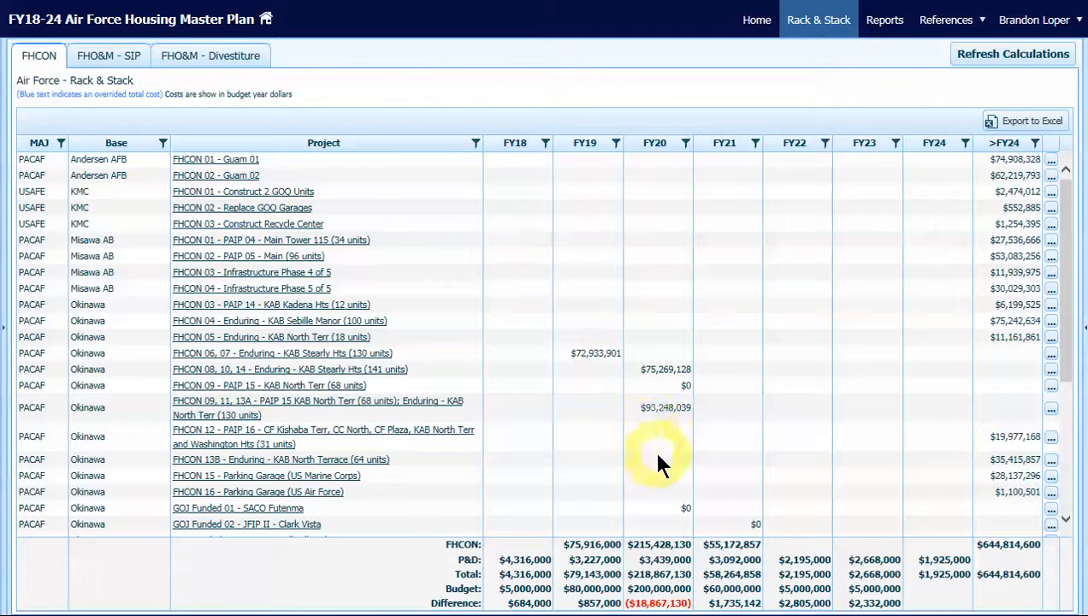